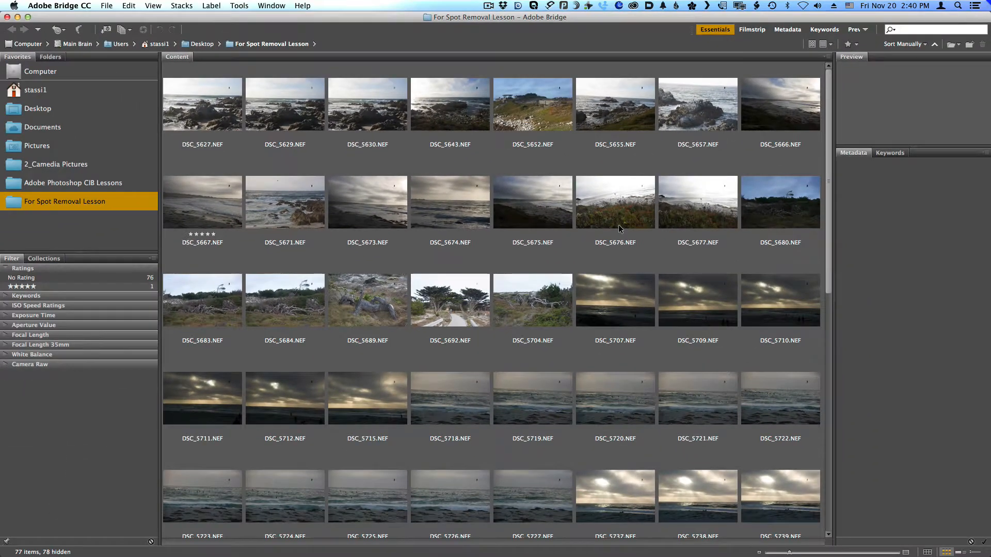
- Preview the first photos from DSC_5627.NEF to DSC_5655.NEF enlarged in the Filmstrip workspace, and return to the Essentials workspace
{"action": "left_click", "coordinate": [226, 99]}
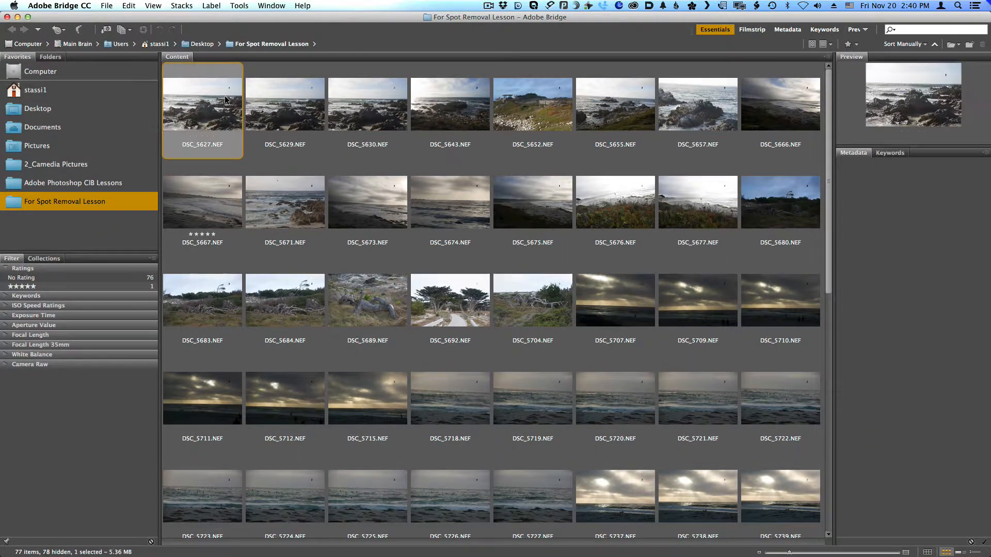
{"action": "left_click", "coordinate": [763, 30]}
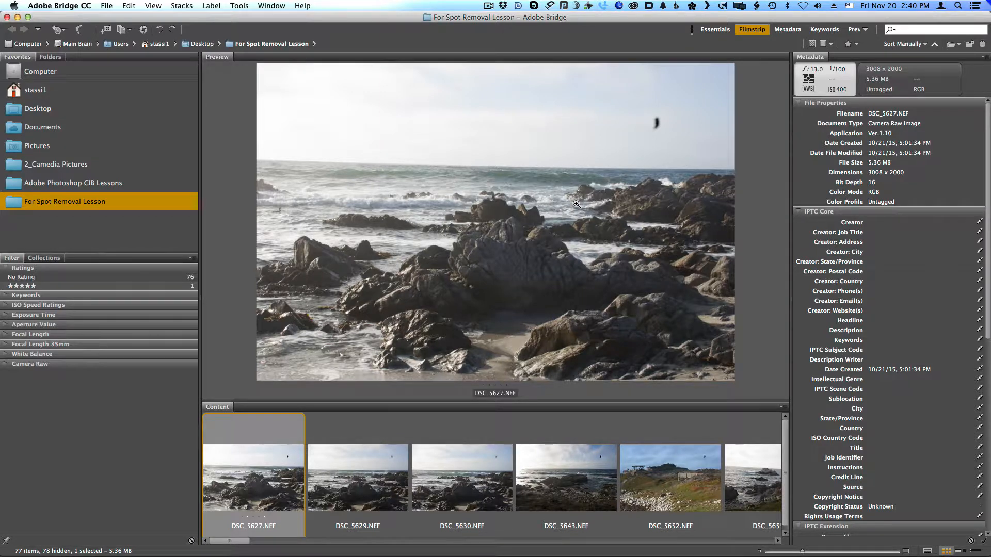
{"action": "key", "text": "Right"}
{"action": "key", "text": "Right"}
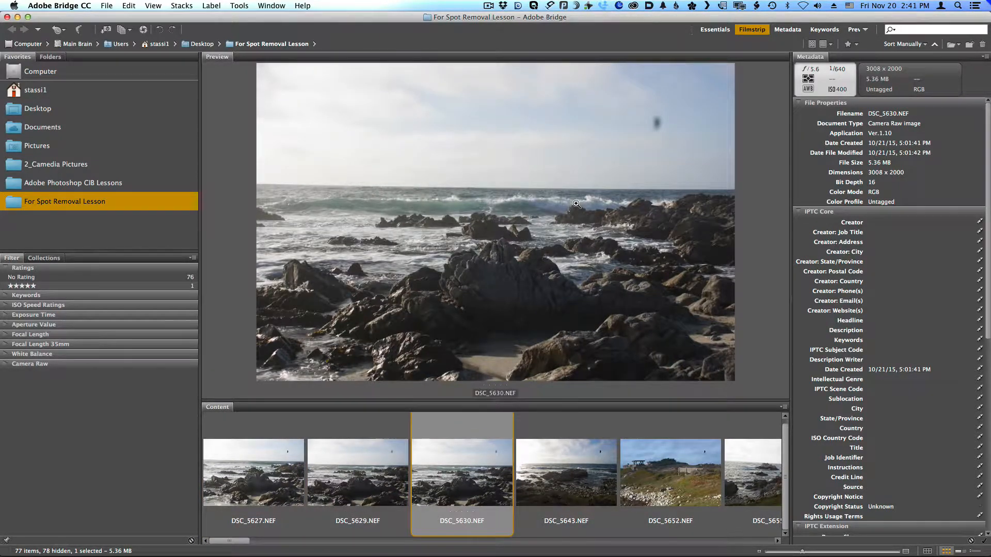
{"action": "key", "text": "Right"}
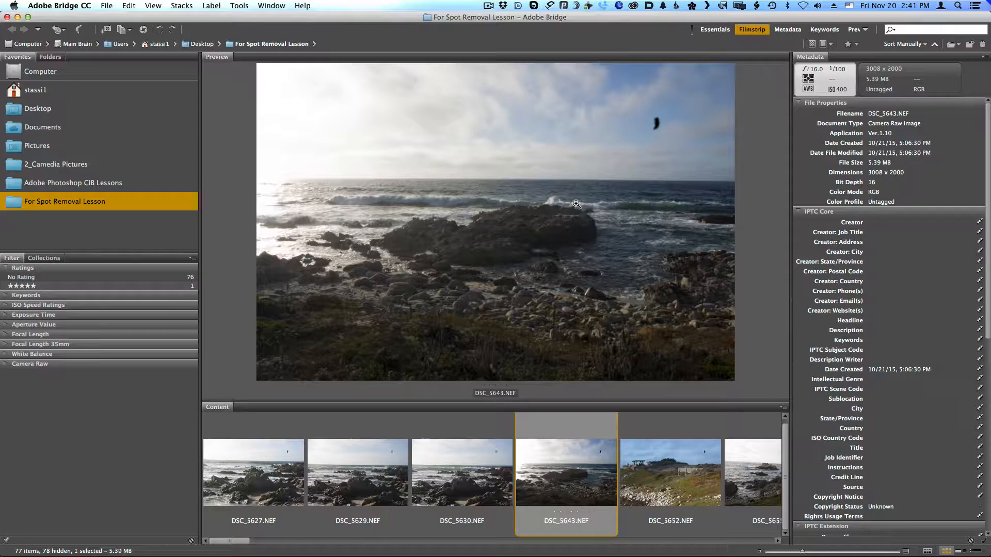
{"action": "key", "text": "Right"}
{"action": "key", "text": "Right"}
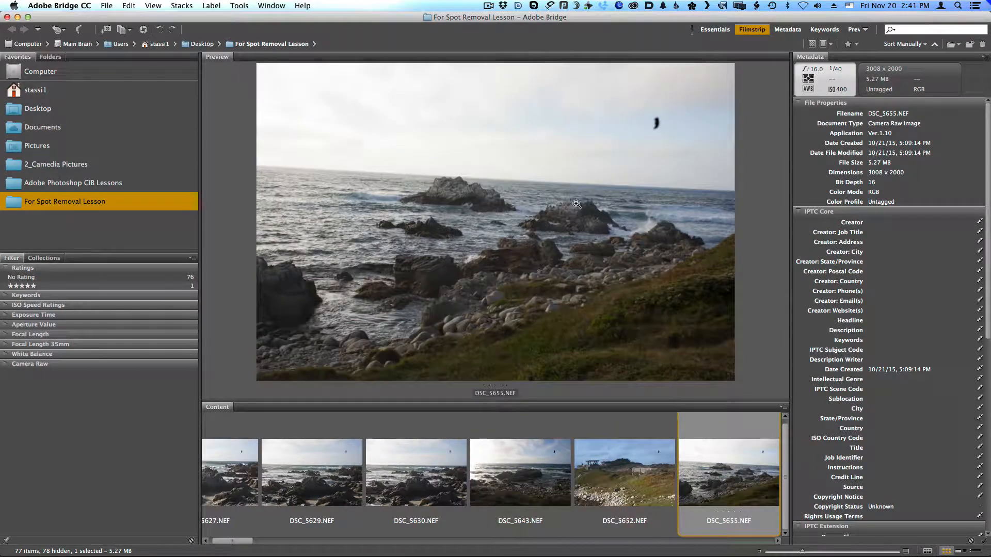
{"action": "left_click", "coordinate": [715, 29]}
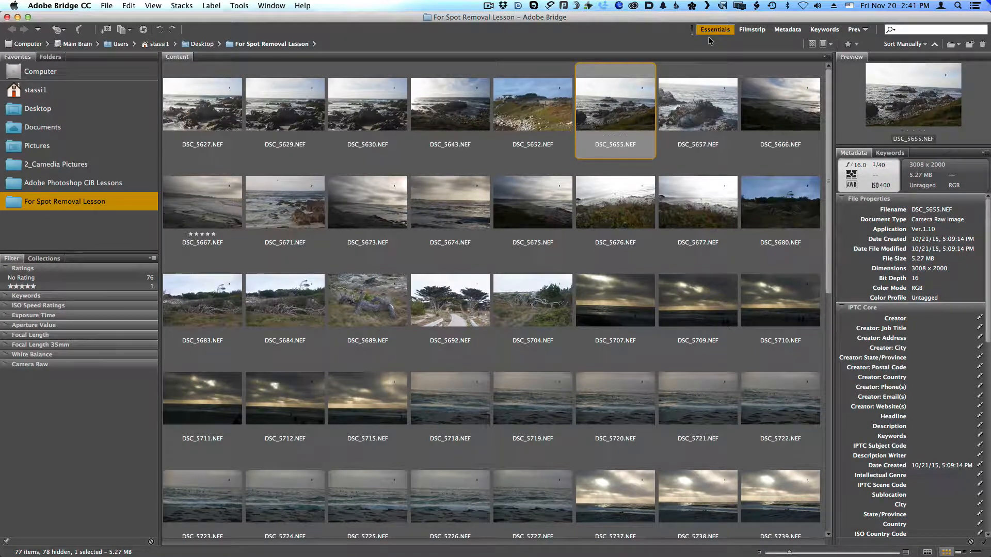
- Select all photos in the For Spot Removal Lesson folder and open them in Camera Raw
{"action": "key", "text": "Home"}
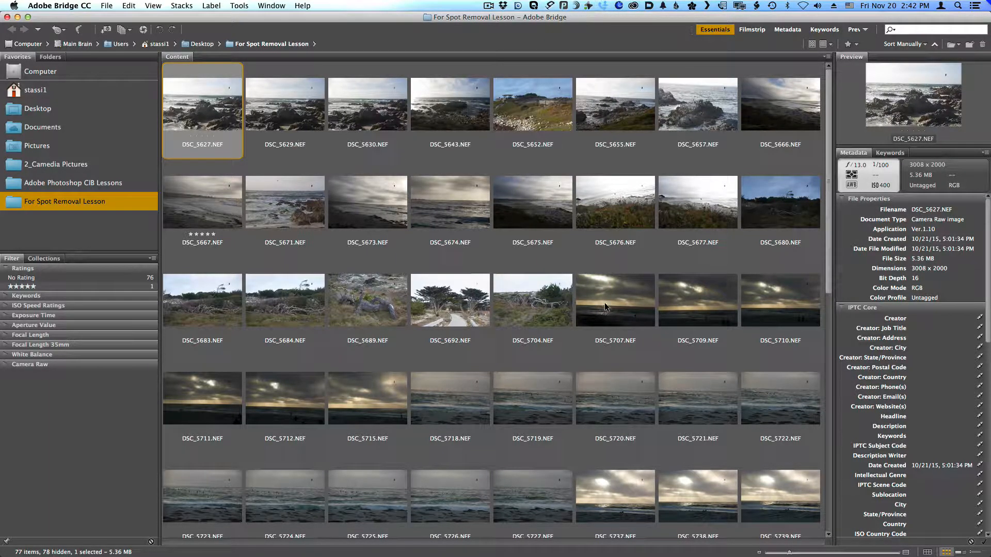
{"action": "left_click_drag", "start_coordinate": [826, 243], "coordinate": [814, 418]}
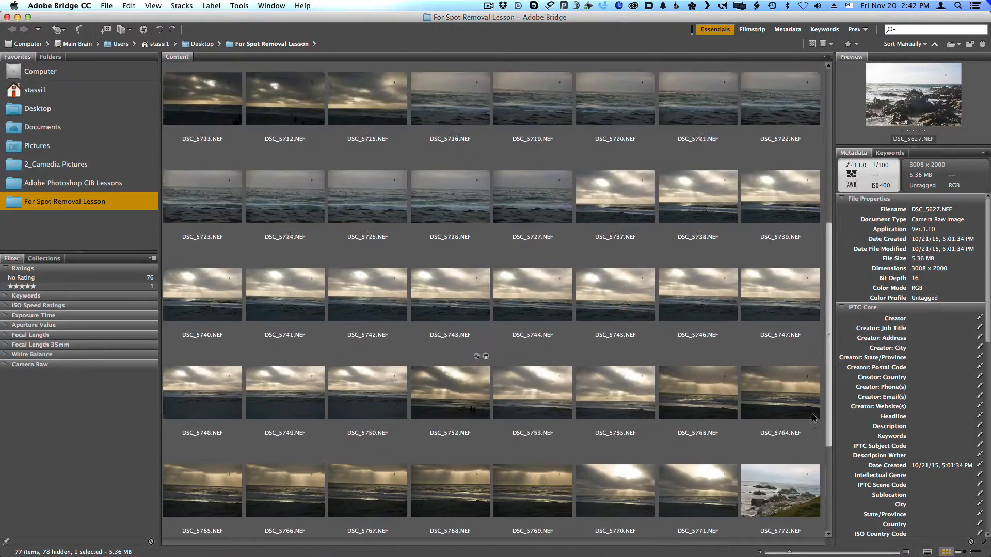
{"action": "scroll", "coordinate": [814, 418], "scroll_direction": "down", "scroll_amount": 6}
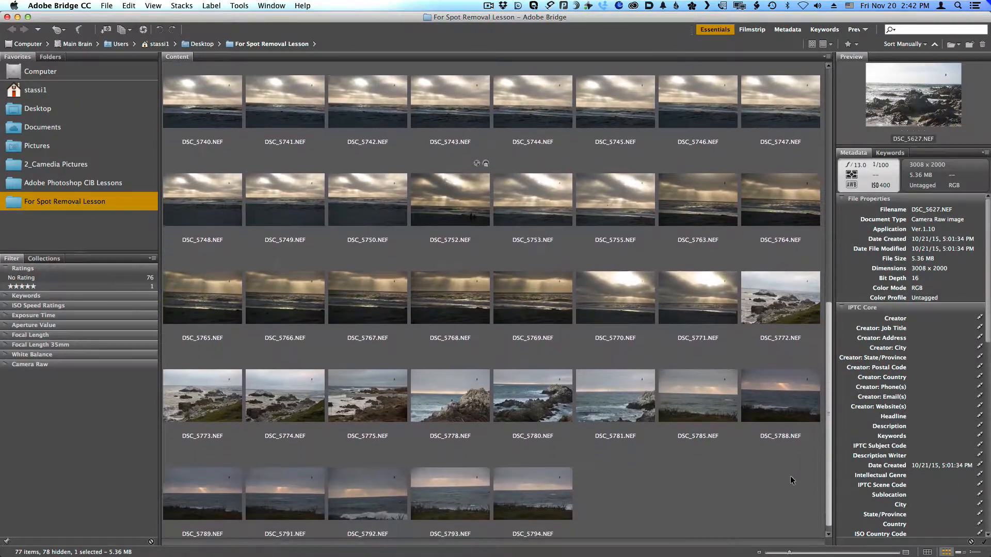
{"action": "scroll", "coordinate": [793, 481], "scroll_direction": "up", "scroll_amount": 10}
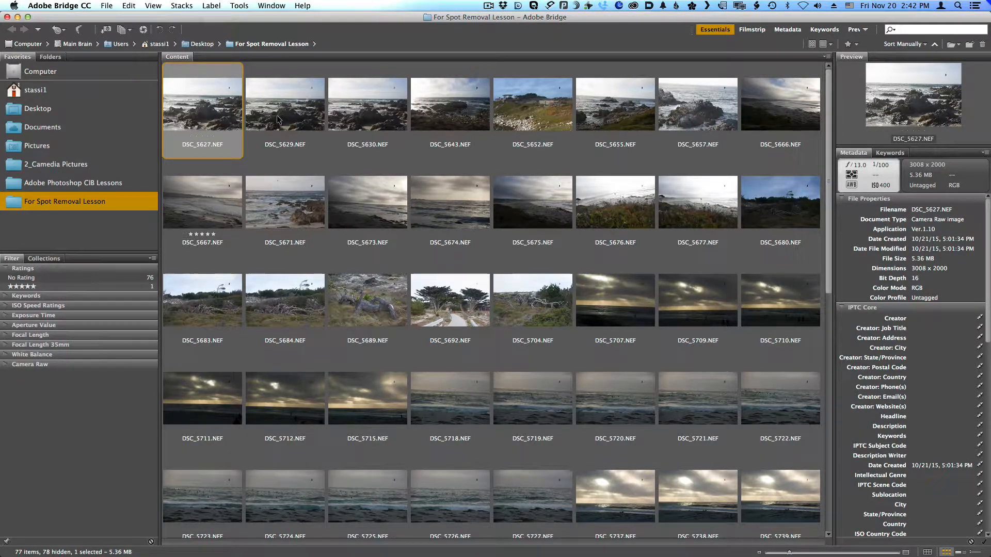
{"action": "left_click", "coordinate": [133, 7]}
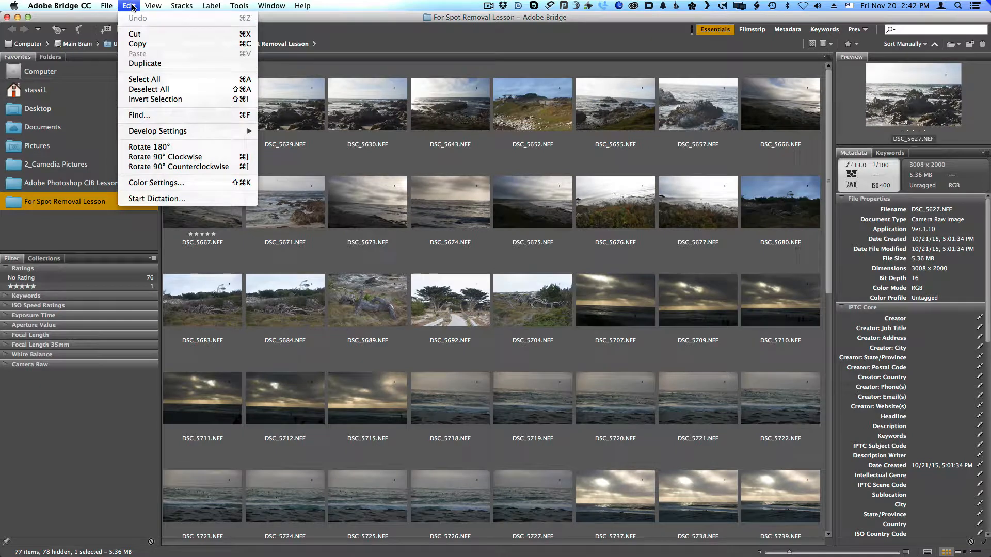
{"action": "left_click", "coordinate": [144, 80]}
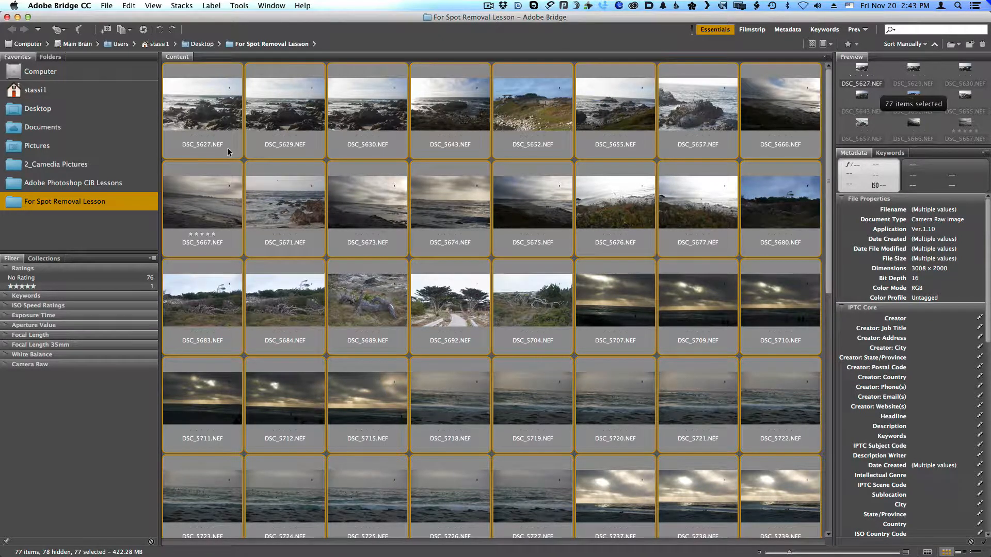
{"action": "right_click", "coordinate": [201, 104]}
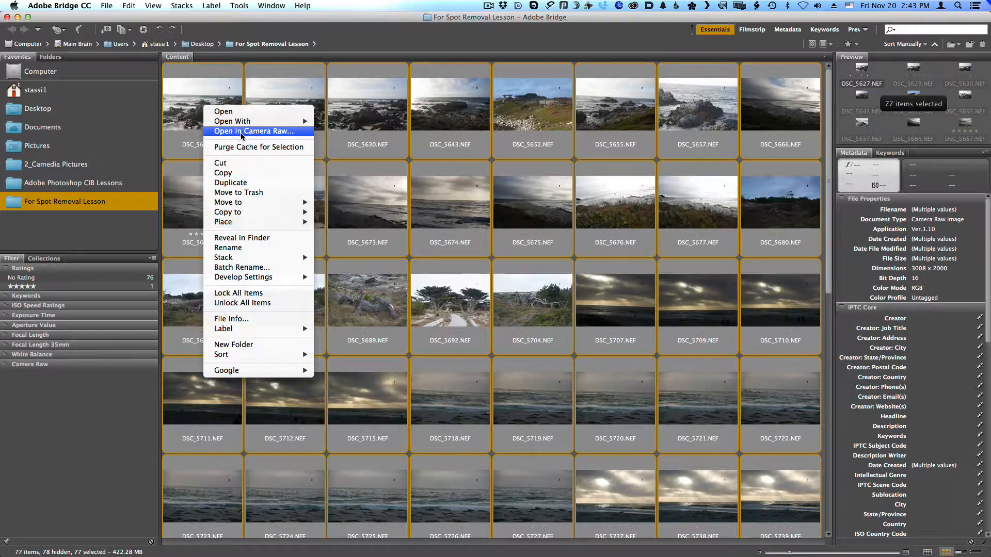
{"action": "left_click", "coordinate": [434, 35]}
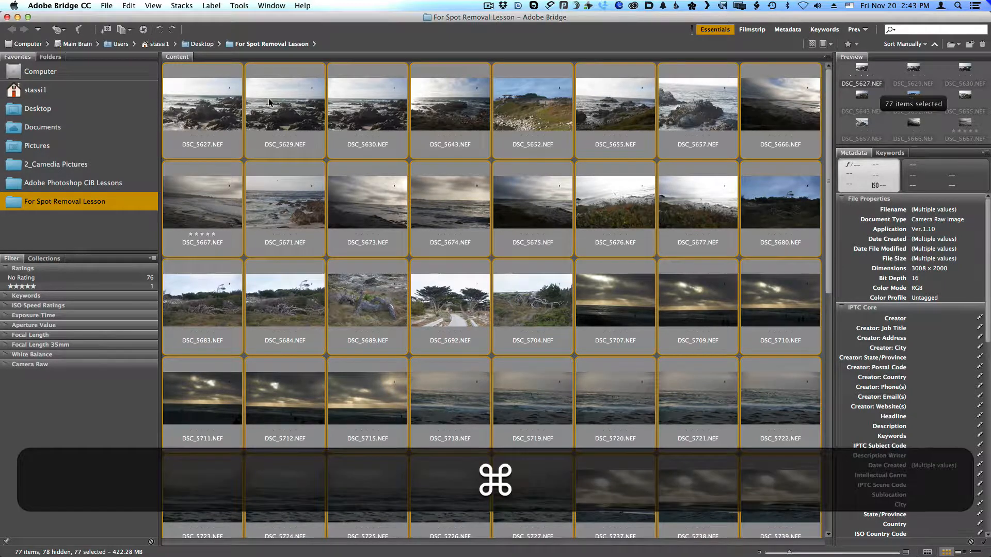
{"action": "key", "text": "super+r"}
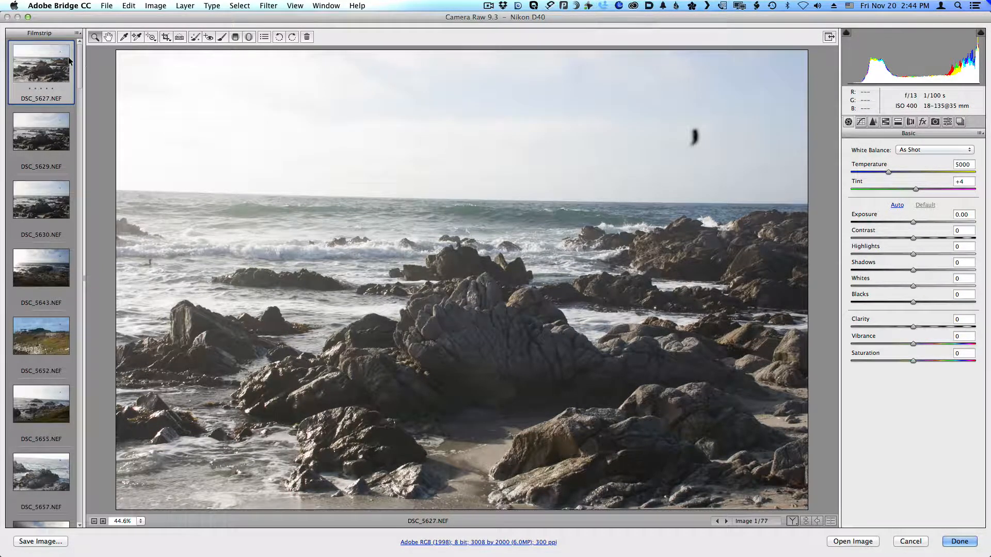
- Activate the Spot Removal tool for DSC_5627.NEF
{"action": "left_click_drag", "start_coordinate": [80, 61], "coordinate": [92, 31]}
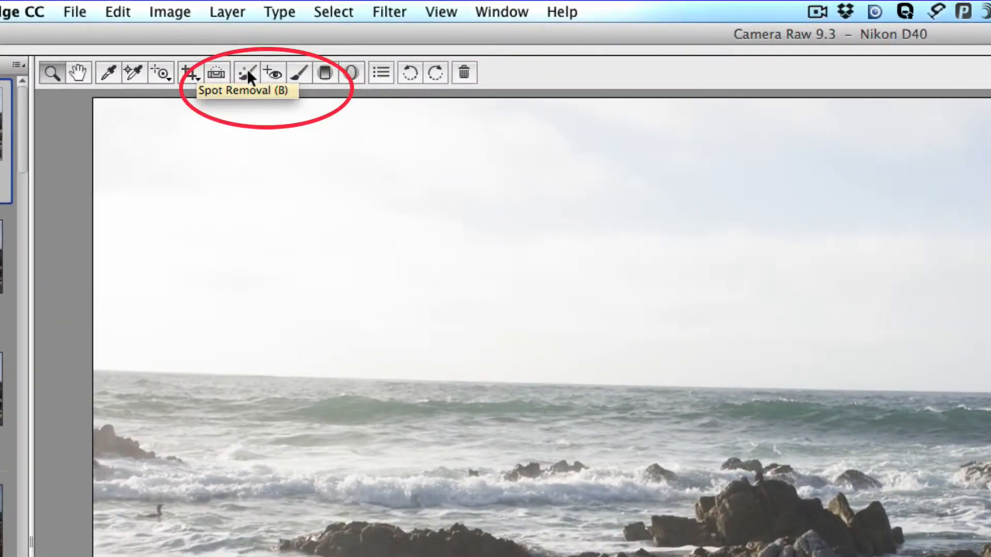
{"action": "left_click", "coordinate": [247, 69]}
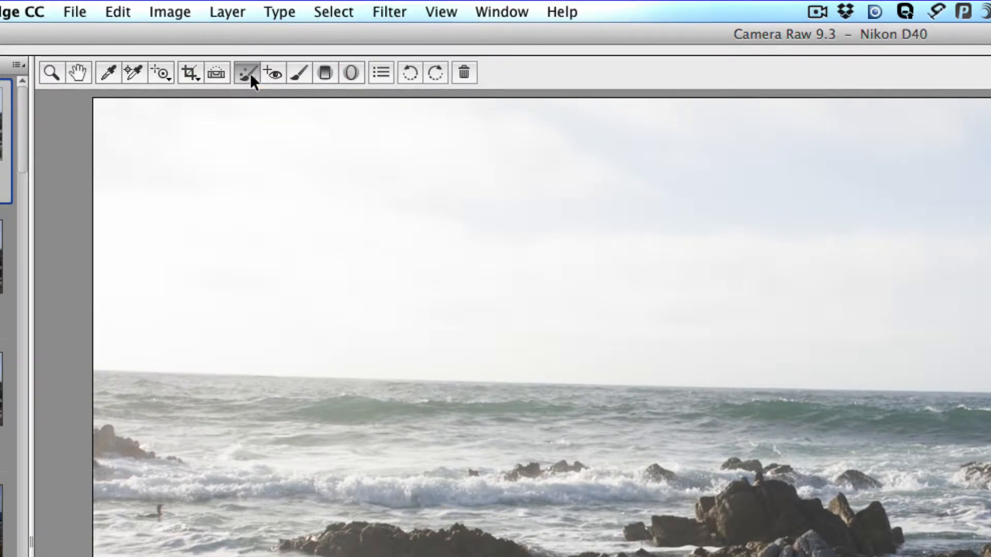
{"action": "left_click", "coordinate": [48, 65]}
{"action": "key", "text": "t"}
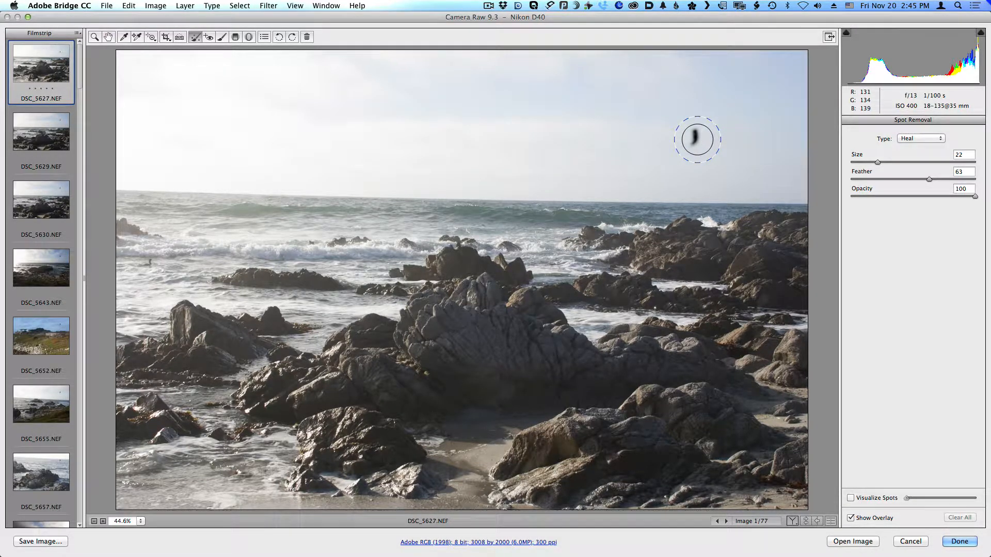
- Try covering the dark sky spot with a Clone correction sourced from the rocks, and delete that correction
{"action": "left_click", "coordinate": [917, 139]}
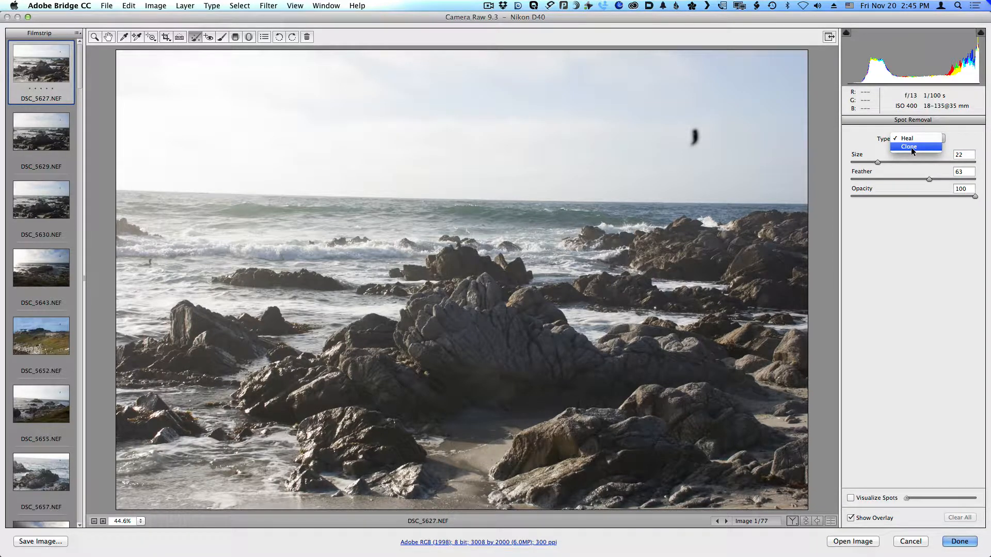
{"action": "left_click", "coordinate": [912, 147]}
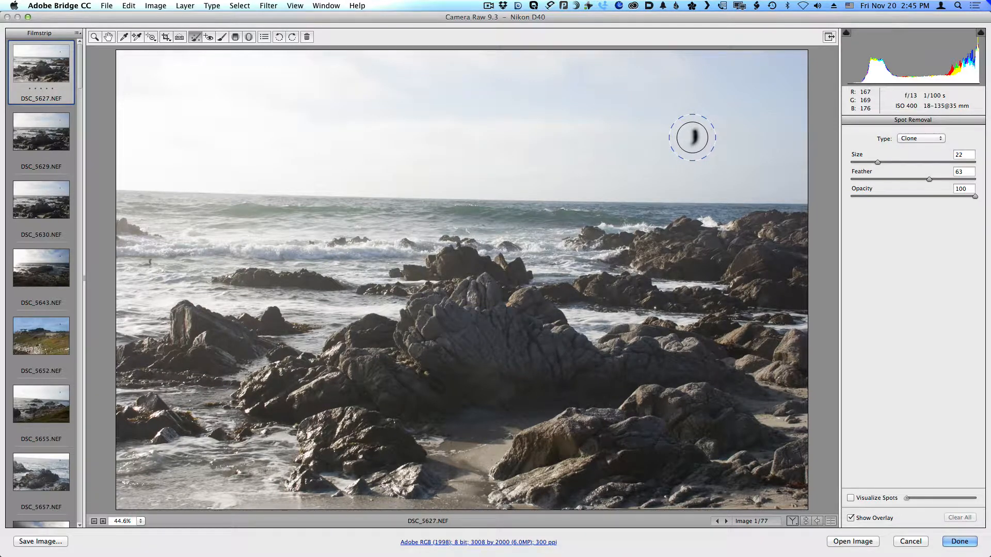
{"action": "left_click", "coordinate": [696, 139]}
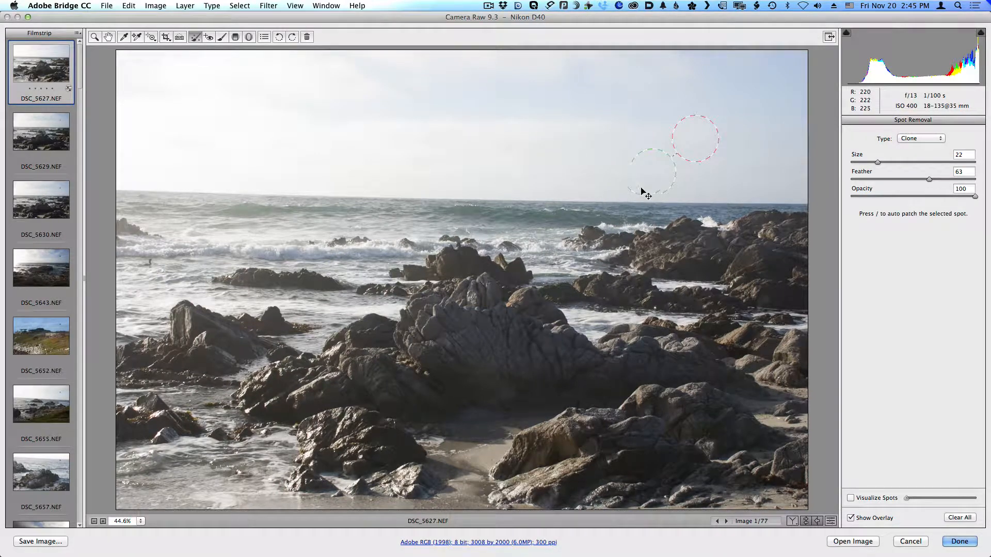
{"action": "mouse_move", "coordinate": [649, 181]}
{"action": "left_mouse_down"}
{"action": "mouse_move", "coordinate": [667, 237]}
{"action": "mouse_move", "coordinate": [684, 254]}
{"action": "left_mouse_up"}
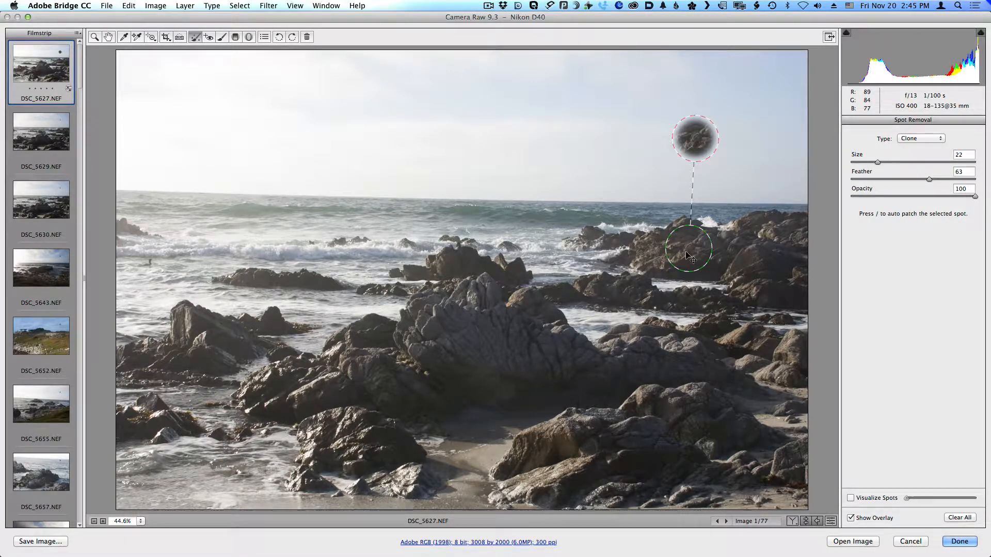
{"action": "left_click_drag", "start_coordinate": [688, 254], "coordinate": [605, 242]}
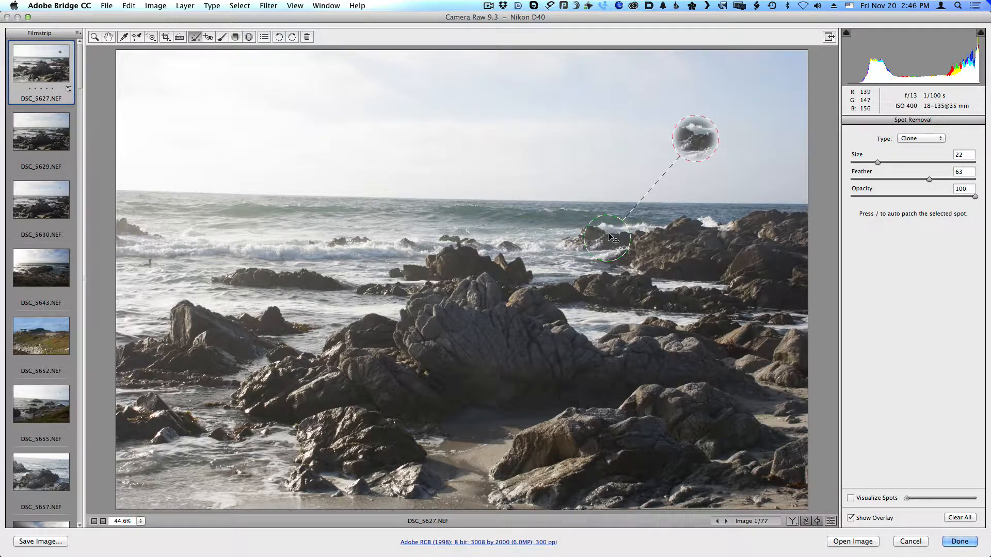
{"action": "key", "text": "Delete"}
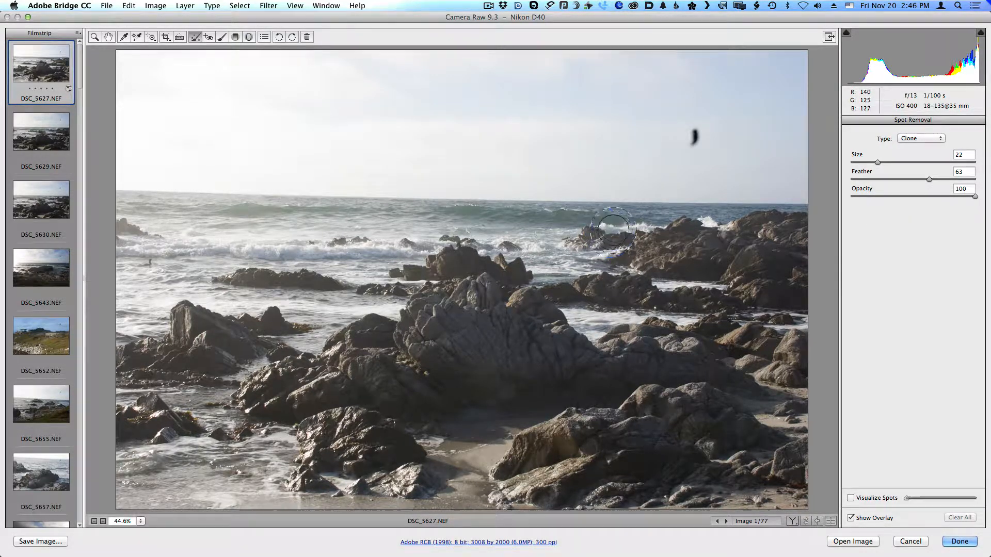
- Set the Spot Removal type to Heal and reduce the brush size to 9
{"action": "left_click", "coordinate": [917, 138]}
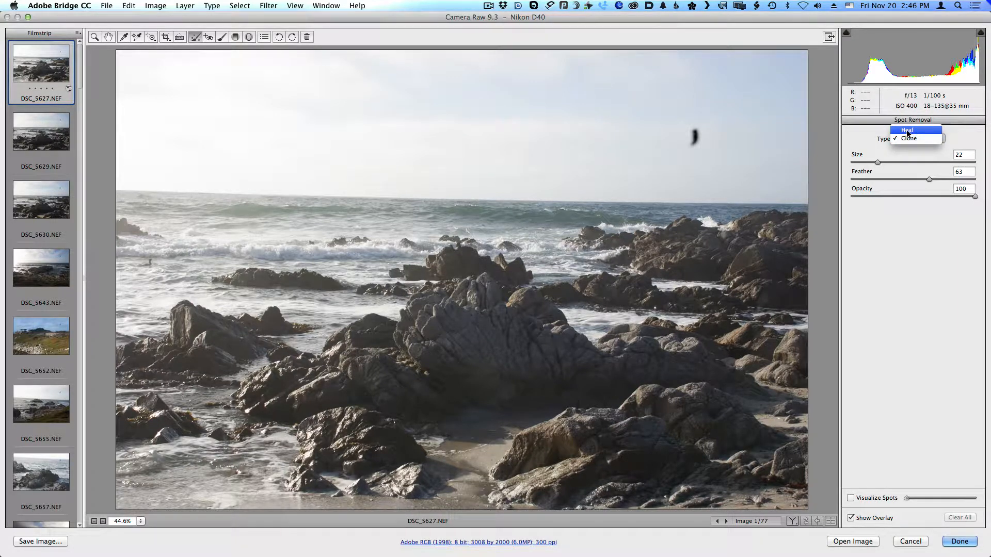
{"action": "left_click", "coordinate": [907, 130]}
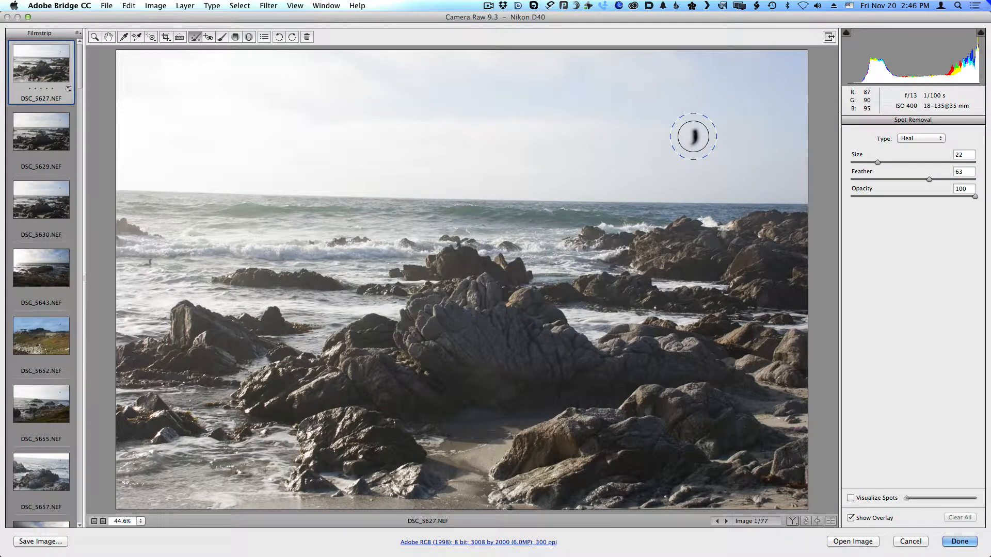
{"action": "left_click_drag", "start_coordinate": [877, 164], "coordinate": [869, 163]}
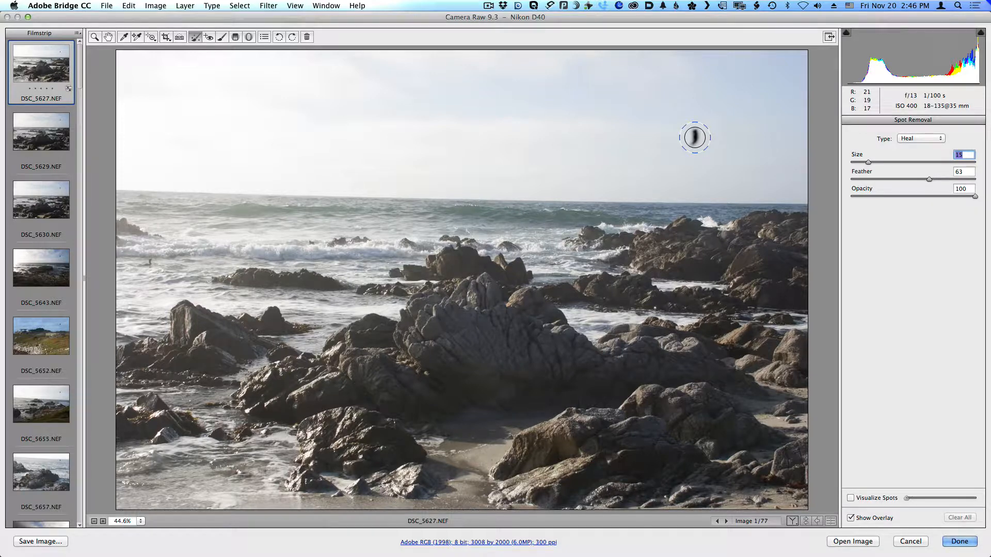
{"action": "key", "text": "bracketright"}
{"action": "key", "text": "bracketright"}
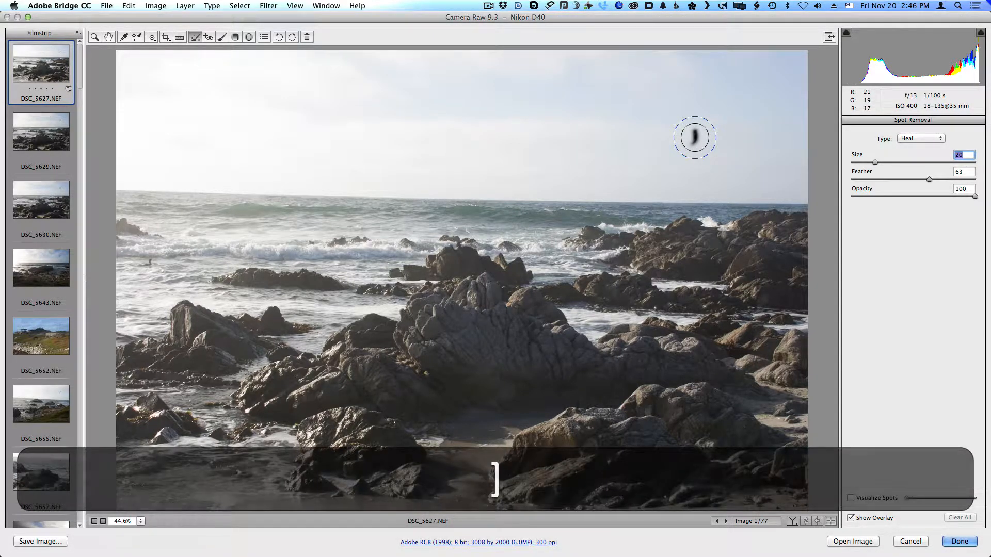
{"action": "key", "text": "bracketright"}
{"action": "key", "text": "bracketleft"}
{"action": "key", "text": "bracketleft"}
{"action": "key", "text": "bracketleft"}
{"action": "key", "text": "bracketleft"}
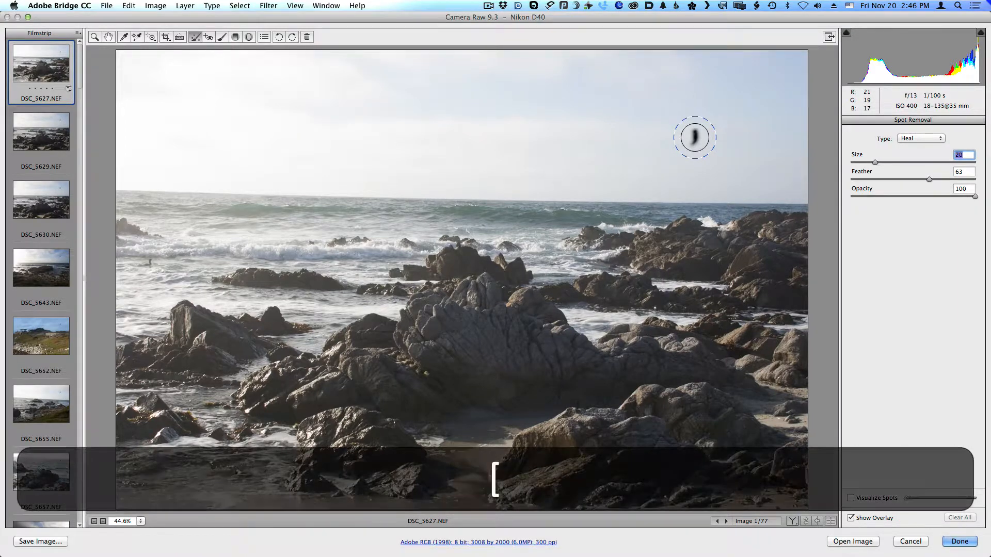
{"action": "key", "text": "bracketleft"}
{"action": "key", "text": "bracketleft"}
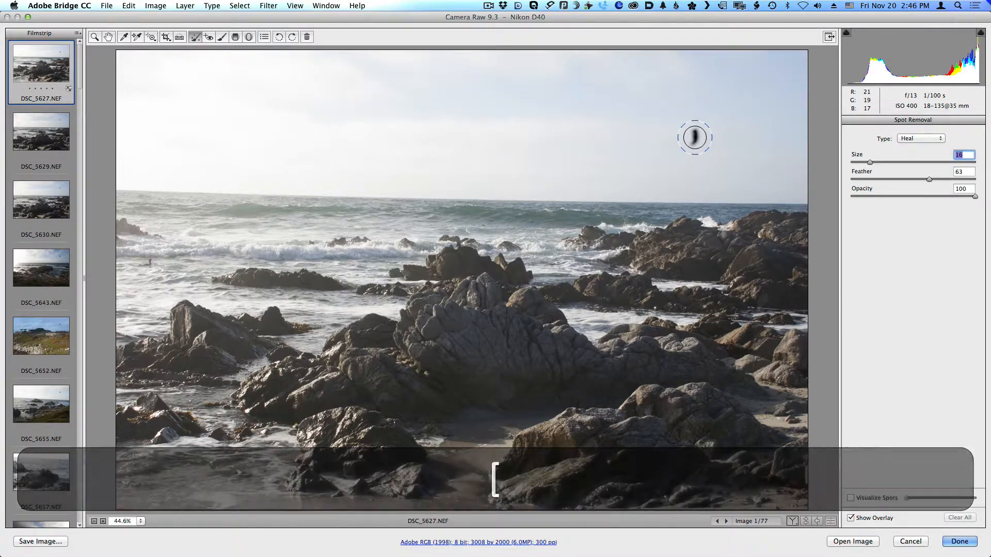
{"action": "key", "text": "bracketleft"}
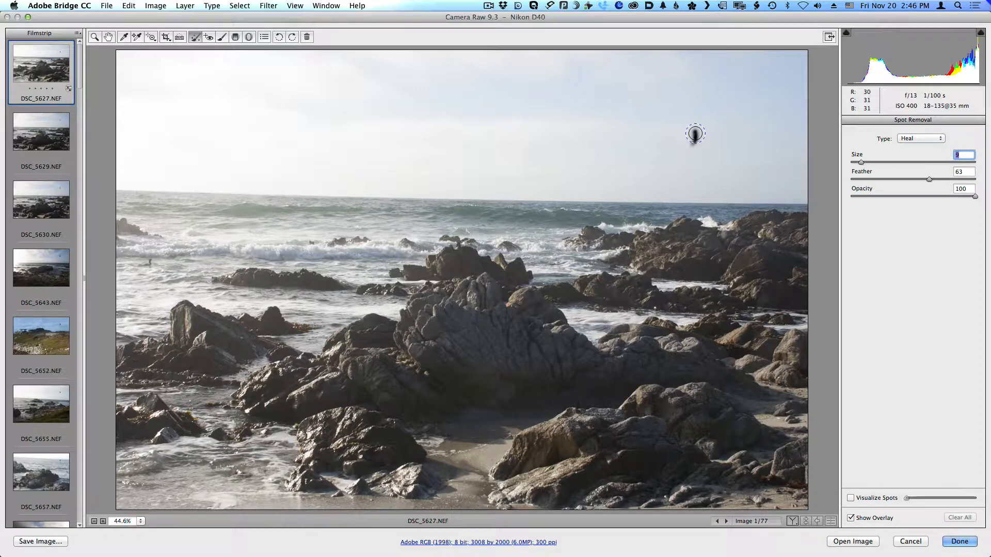
{"action": "key", "text": "bracketleft"}
- Try healing the dark spot with a short brush stroke sourced from the sky beside it, and delete that correction
{"action": "left_click_drag", "start_coordinate": [695, 134], "coordinate": [691, 145]}
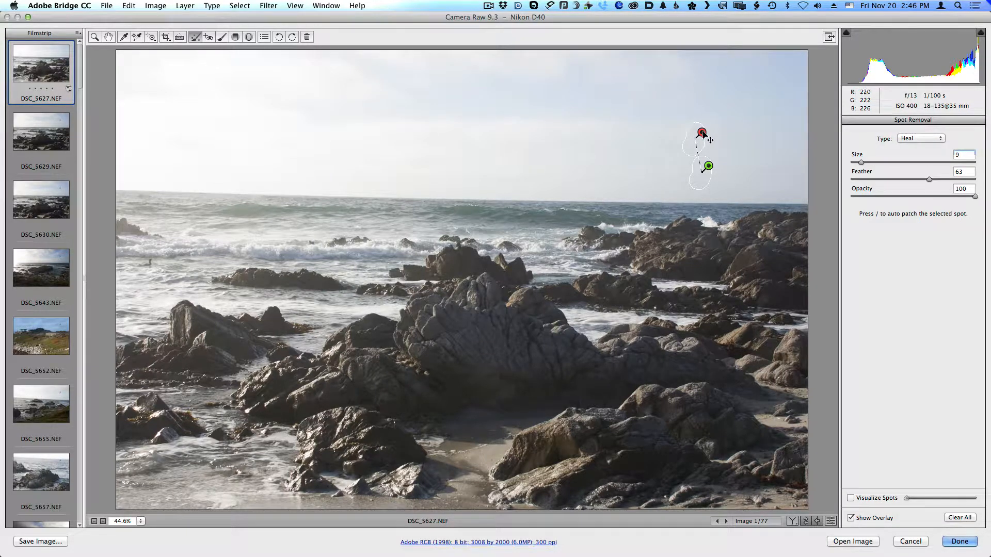
{"action": "mouse_move", "coordinate": [708, 166]}
{"action": "left_mouse_down"}
{"action": "mouse_move", "coordinate": [732, 123]}
{"action": "mouse_move", "coordinate": [721, 101]}
{"action": "mouse_move", "coordinate": [733, 137]}
{"action": "left_mouse_up"}
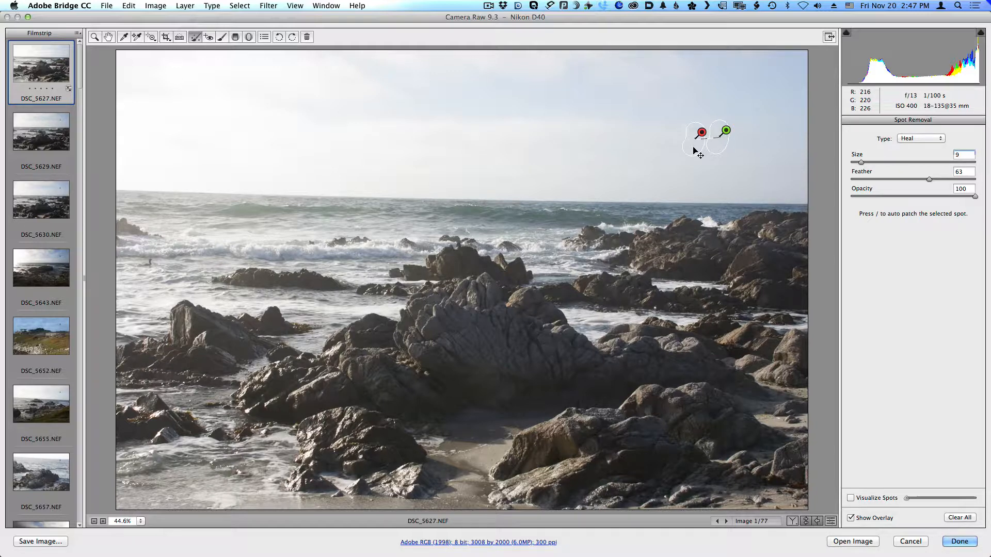
{"action": "key", "text": "BackSpace"}
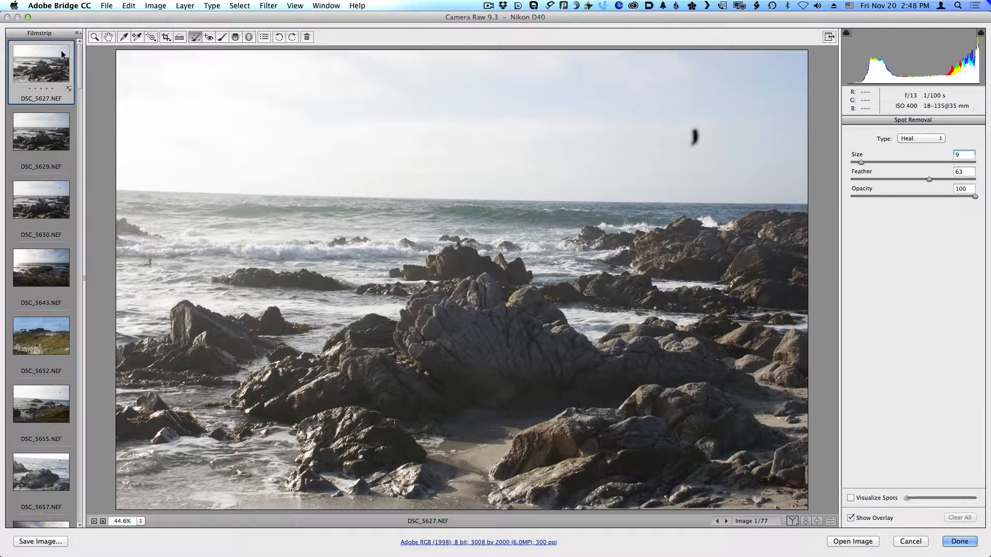
{"action": "left_click_drag", "start_coordinate": [80, 75], "coordinate": [80, 86]}
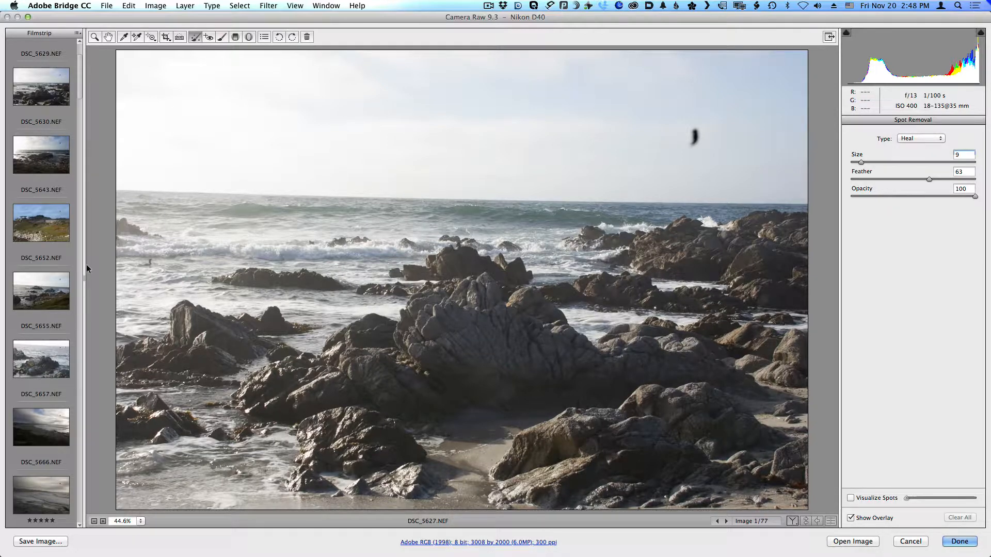
- Increase the Spot Removal brush size to 18 so it fully surrounds the dark sky spot
{"action": "left_click_drag", "start_coordinate": [78, 85], "coordinate": [78, 153]}
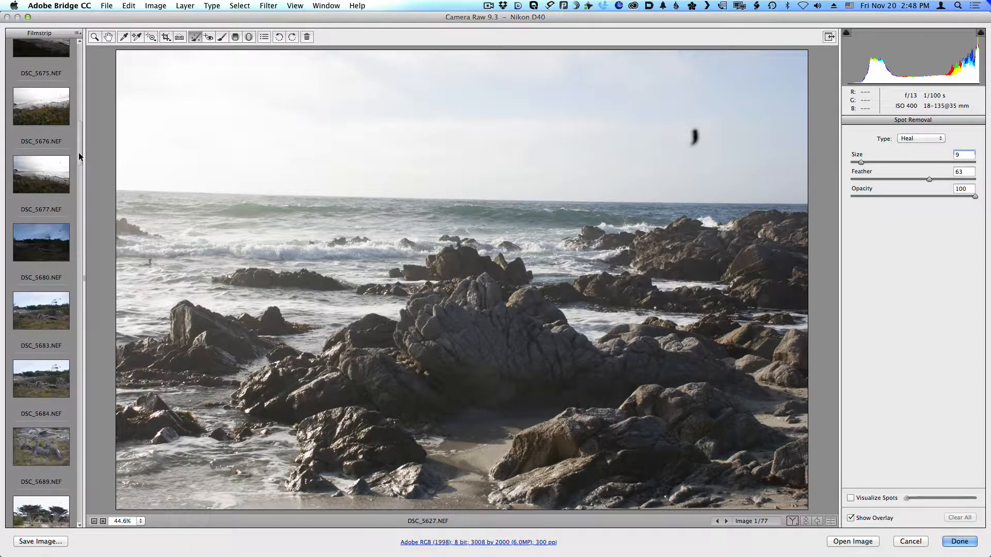
{"action": "left_click_drag", "start_coordinate": [79, 153], "coordinate": [82, 43]}
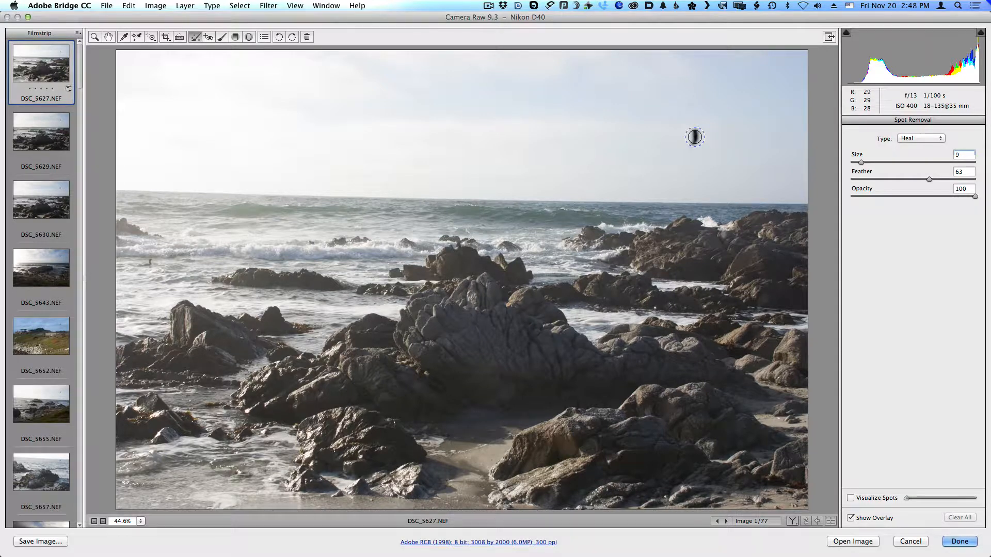
{"action": "key", "text": "bracketright"}
{"action": "key", "text": "bracketright"}
{"action": "key", "text": "bracketright"}
{"action": "key", "text": "bracketright"}
{"action": "key", "text": "bracketright"}
{"action": "key", "text": "bracketright"}
{"action": "key", "text": "bracketright"}
{"action": "key", "text": "bracketright"}
{"action": "key", "text": "bracketright"}
- Try healing the dark sky spot with a single dab, reposition its source in the nearby sky, and delete that correction
{"action": "left_click", "coordinate": [693, 137]}
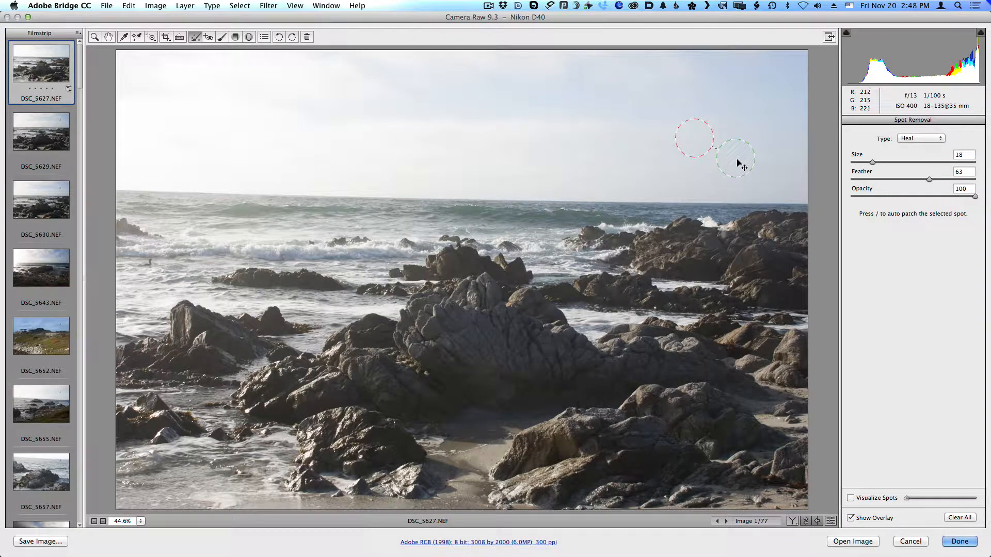
{"action": "left_click_drag", "start_coordinate": [739, 164], "coordinate": [741, 134]}
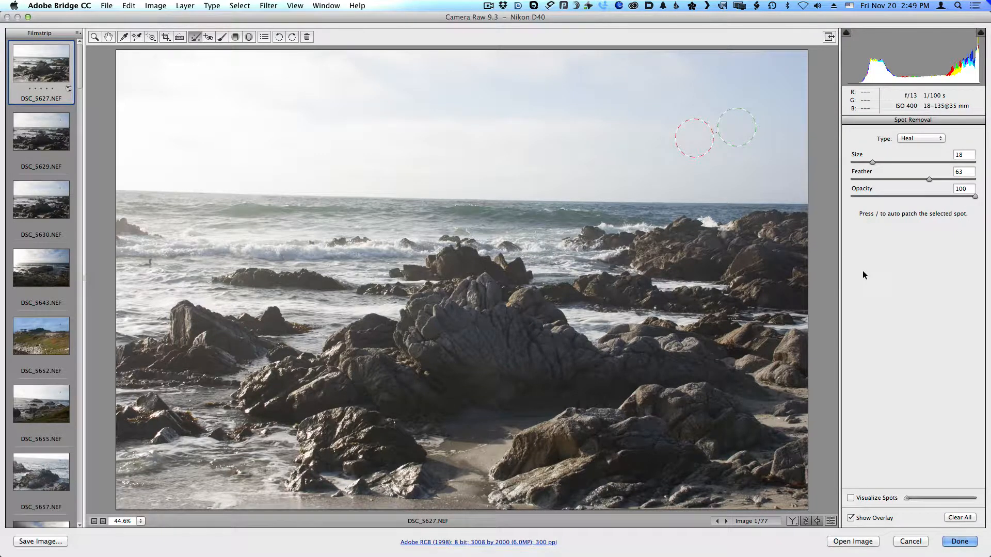
{"action": "left_click", "coordinate": [850, 518]}
{"action": "left_click", "coordinate": [850, 518]}
{"action": "mouse_move", "coordinate": [741, 132]}
{"action": "left_mouse_down"}
{"action": "mouse_move", "coordinate": [745, 141]}
{"action": "mouse_move", "coordinate": [737, 119]}
{"action": "left_mouse_up"}
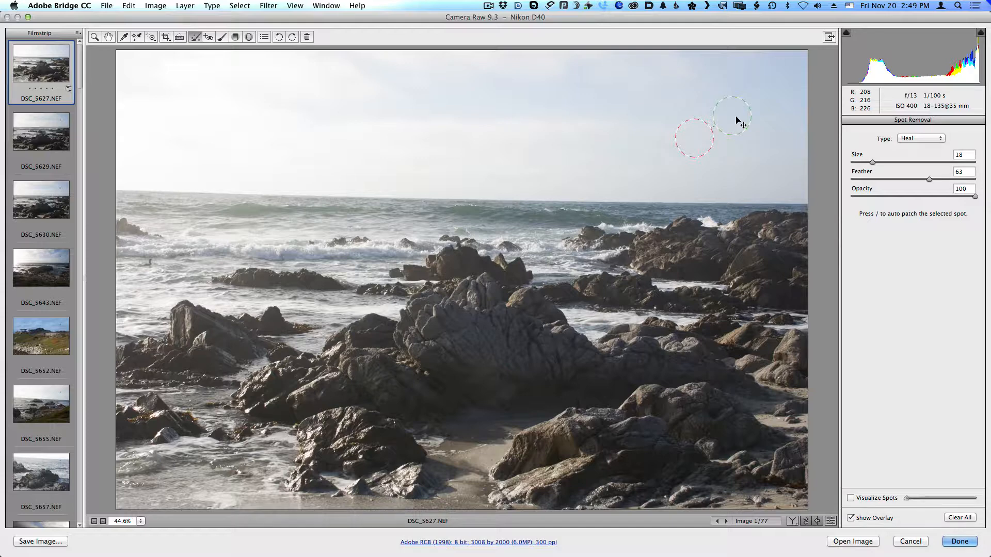
{"action": "key", "text": "Delete"}
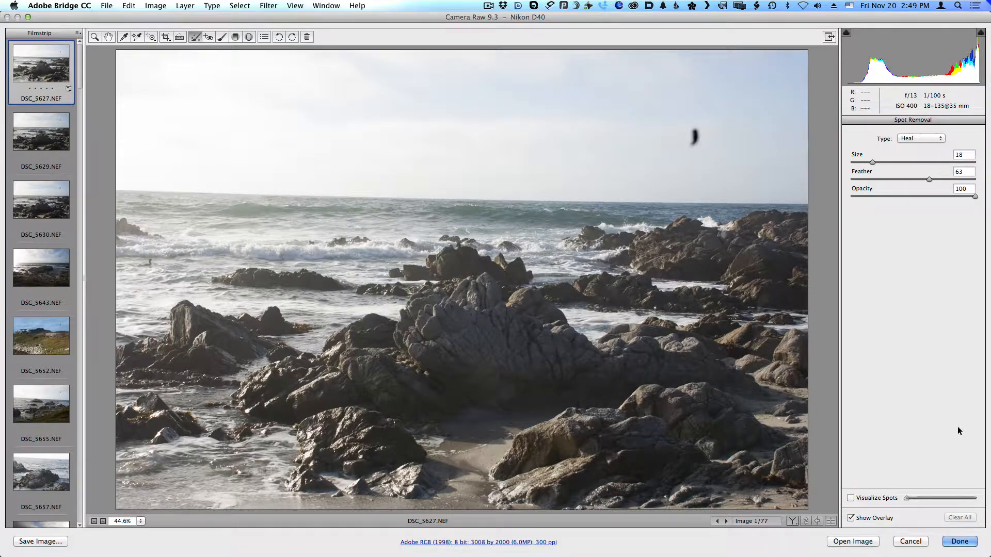
- Examine the photo for blemishes with Visualize Spots at different thresholds, and turn the visualization off again
{"action": "left_click", "coordinate": [850, 499]}
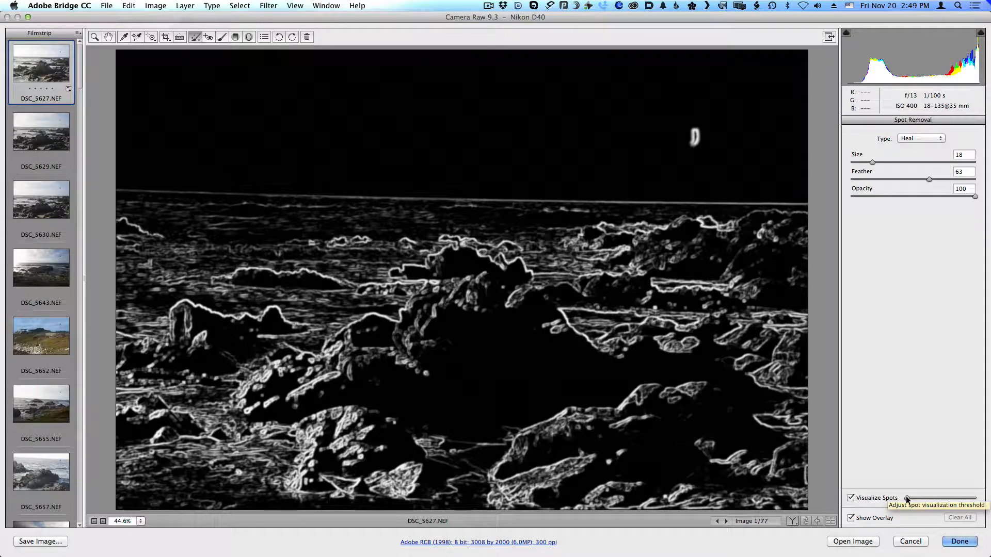
{"action": "left_click_drag", "start_coordinate": [907, 499], "coordinate": [946, 497]}
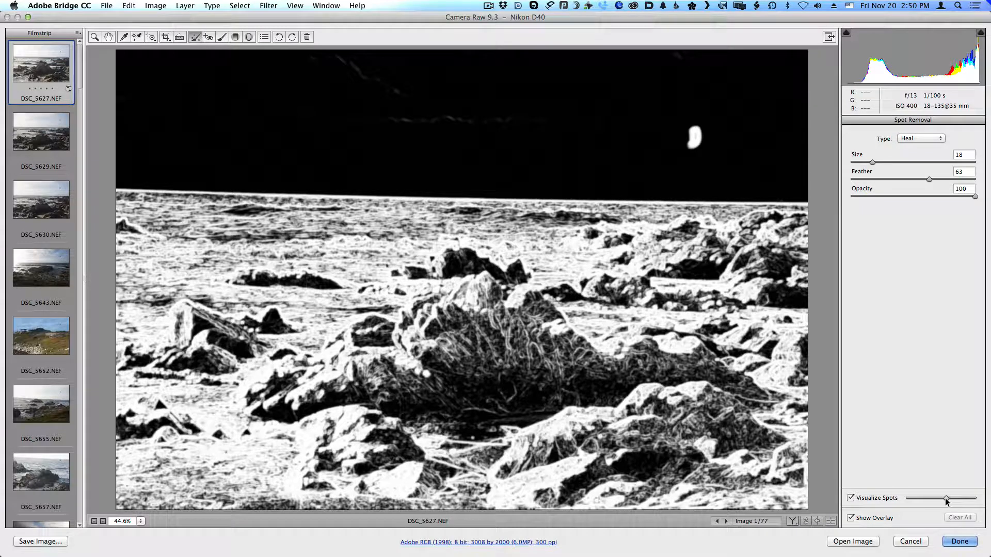
{"action": "left_click_drag", "start_coordinate": [946, 498], "coordinate": [902, 499]}
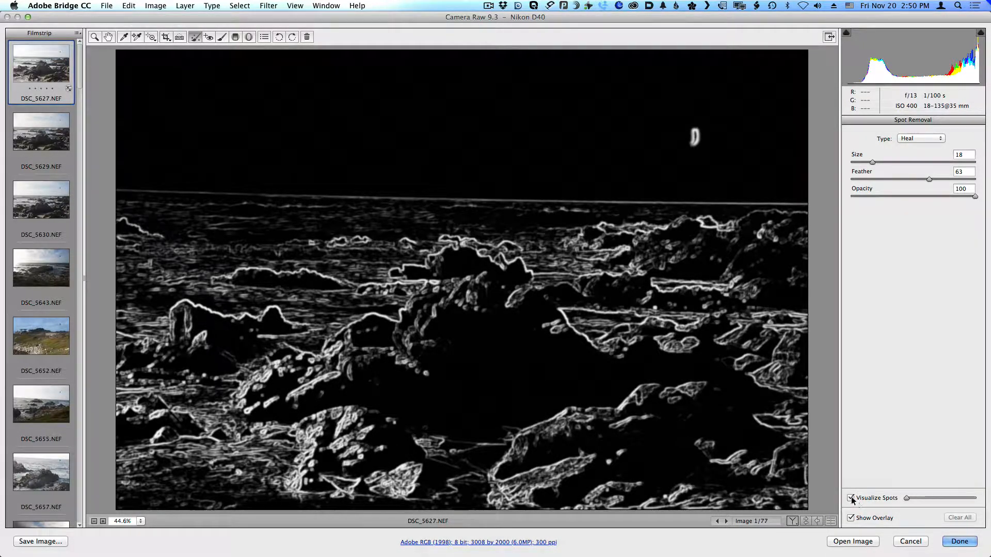
{"action": "left_click", "coordinate": [850, 498]}
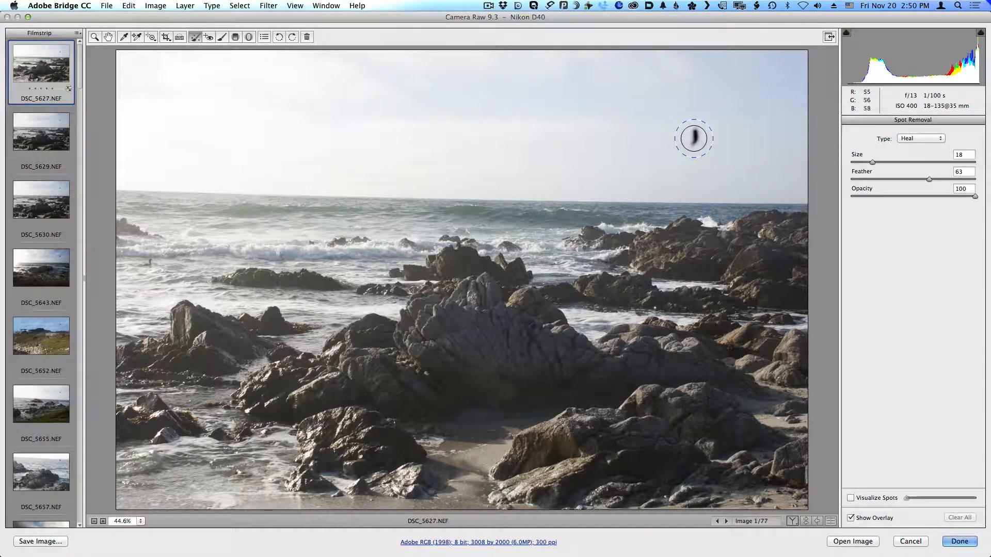
- Heal the dark sky spot in DSC_5627.NEF with a single dab, sourcing it from the sky slightly above and beside it
{"action": "left_click", "coordinate": [693, 138]}
{"action": "left_click_drag", "start_coordinate": [736, 158], "coordinate": [733, 124]}
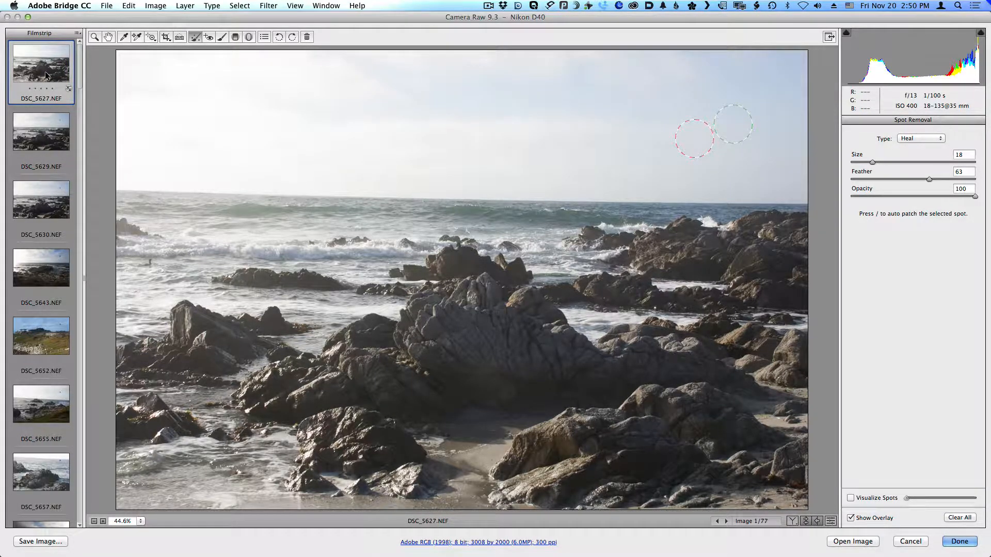
- Select all photos in the filmstrip and open Sync Settings for them
{"action": "left_click", "coordinate": [130, 6]}
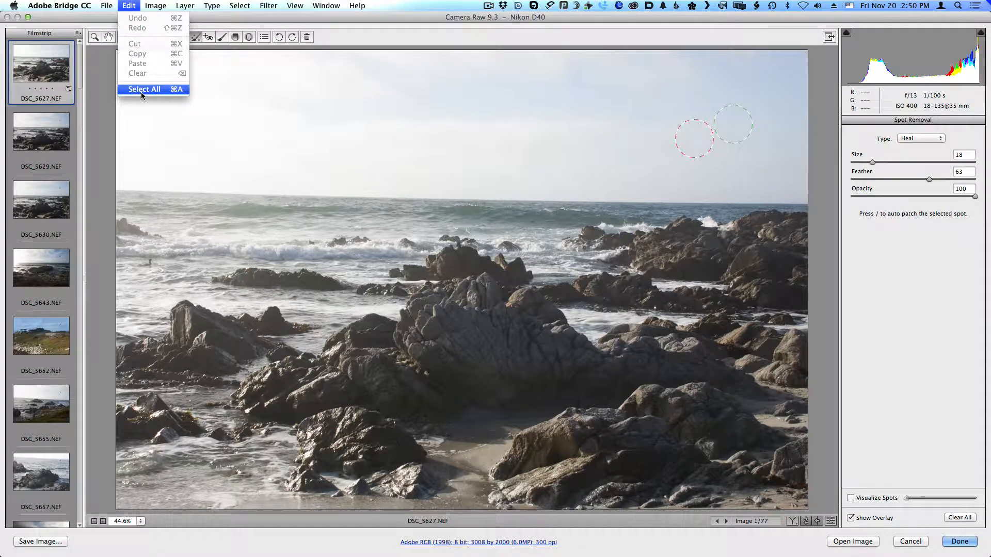
{"action": "left_click", "coordinate": [175, 91]}
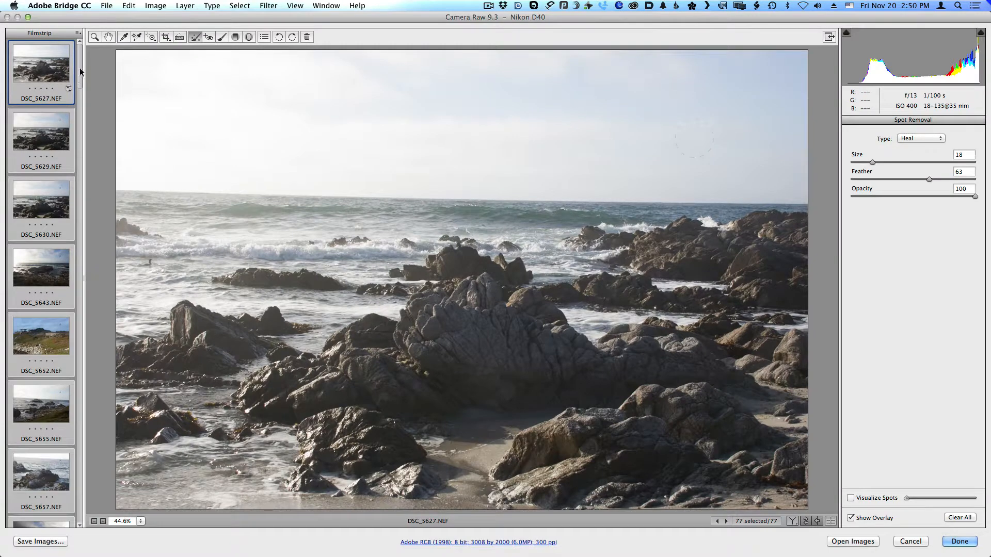
{"action": "left_click", "coordinate": [78, 34]}
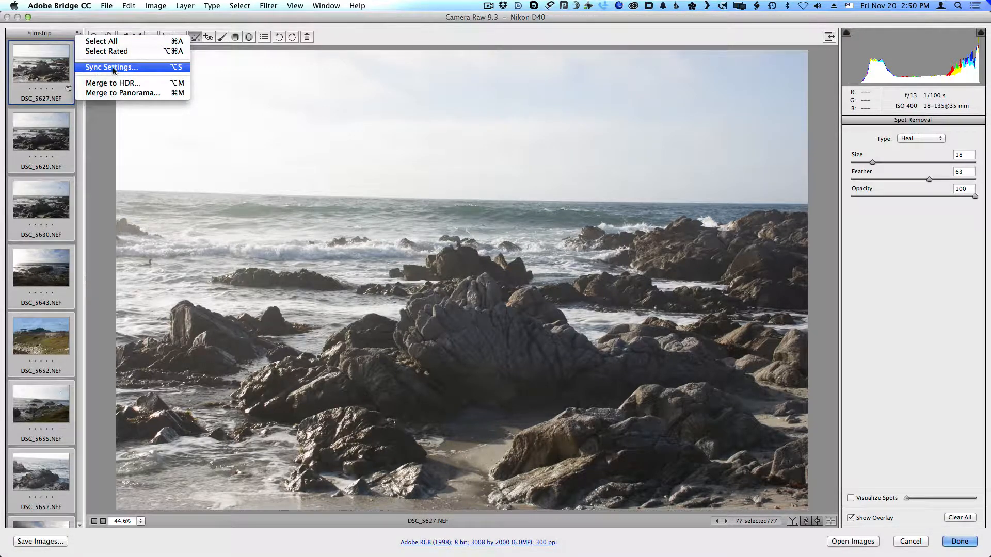
{"action": "left_click", "coordinate": [181, 72]}
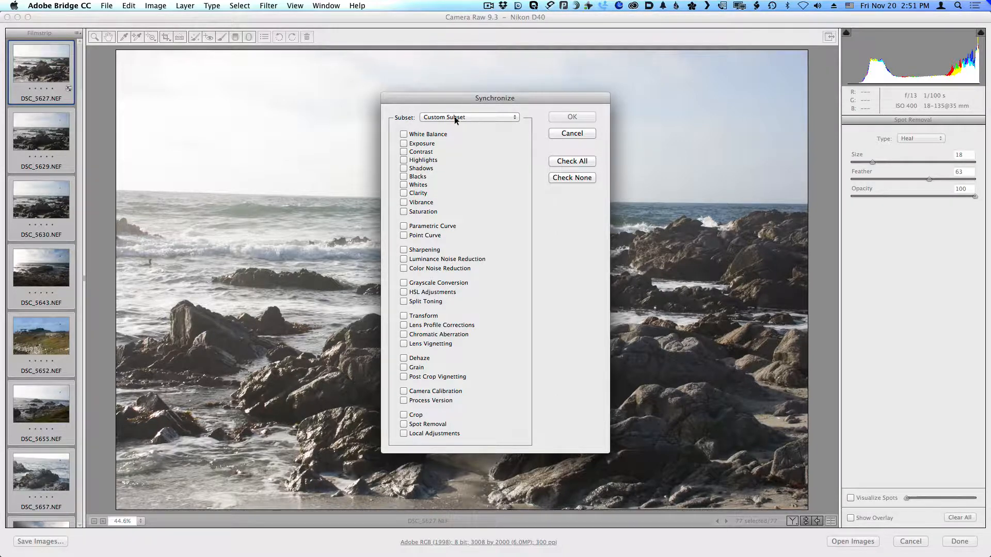
- Synchronize only the Spot Removal subset across the selected photos
{"action": "left_click", "coordinate": [434, 117]}
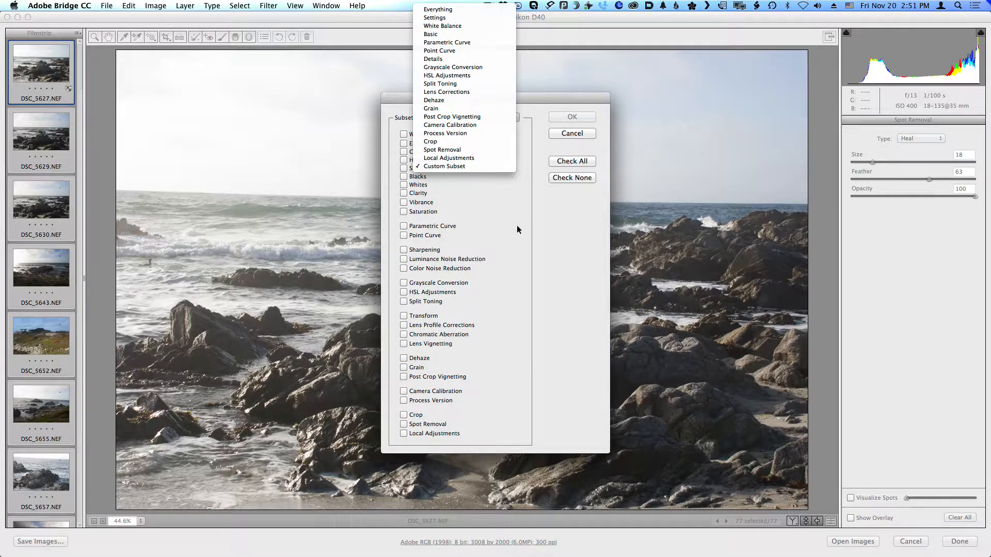
{"action": "left_click", "coordinate": [527, 293]}
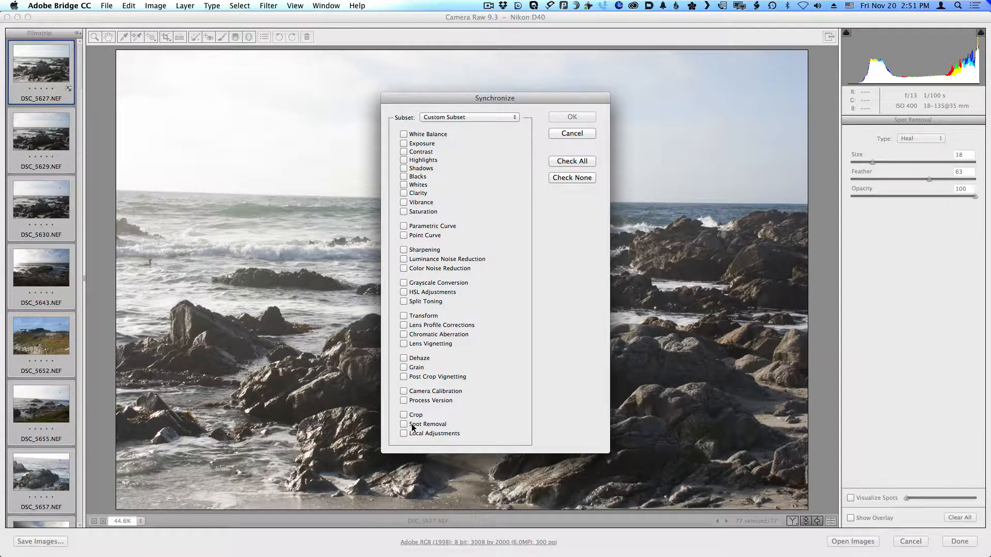
{"action": "left_click", "coordinate": [479, 116]}
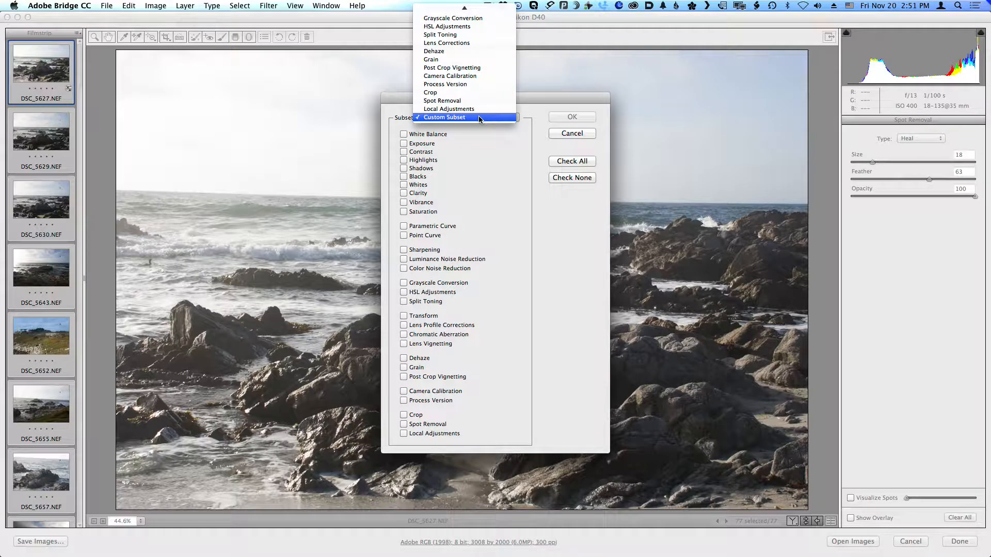
{"action": "left_click", "coordinate": [435, 100]}
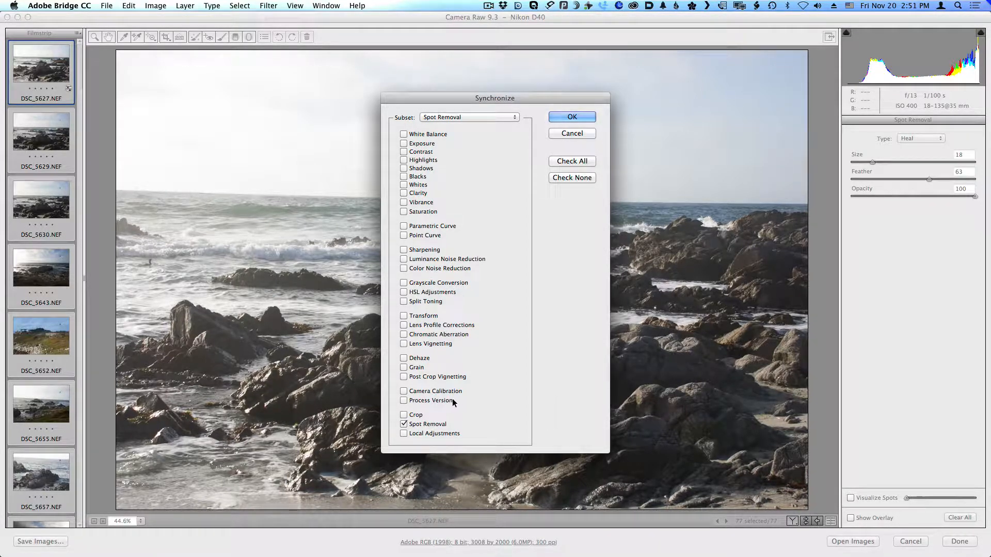
{"action": "left_click", "coordinate": [575, 116]}
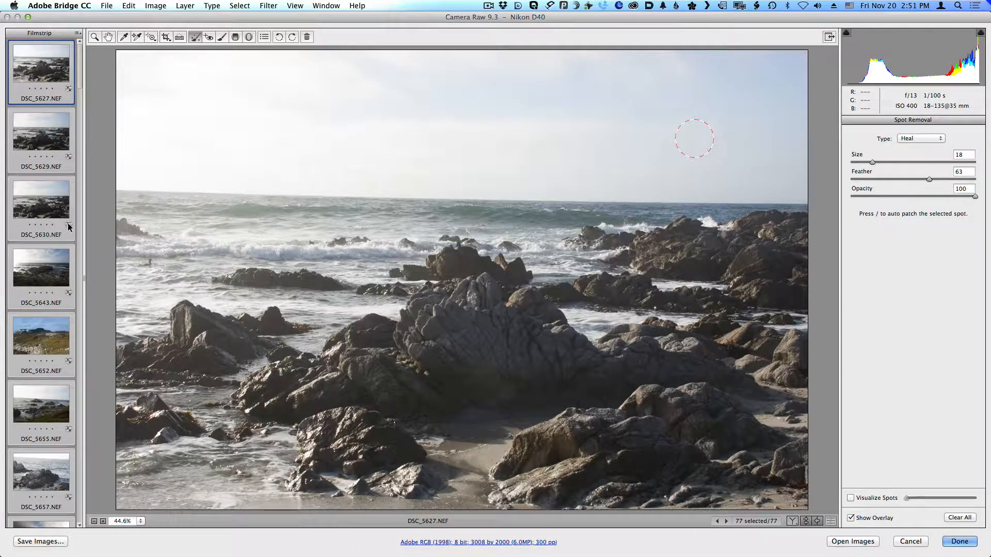
- Check the synchronized spot correction in the photos from DSC_5629.NEF onward with the overlay hidden
{"action": "left_click", "coordinate": [49, 154]}
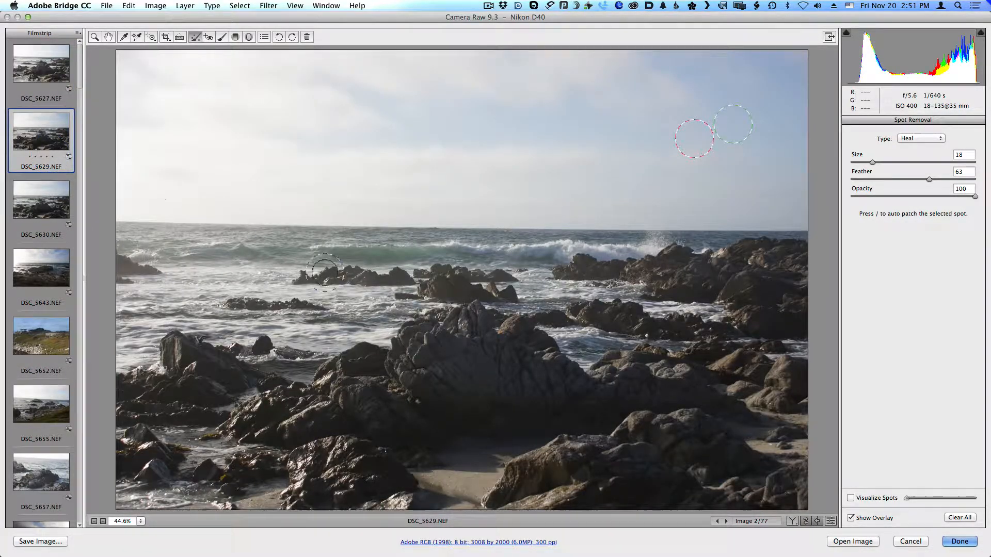
{"action": "left_click", "coordinate": [851, 518]}
{"action": "key", "text": "Down"}
{"action": "key", "text": "Down"}
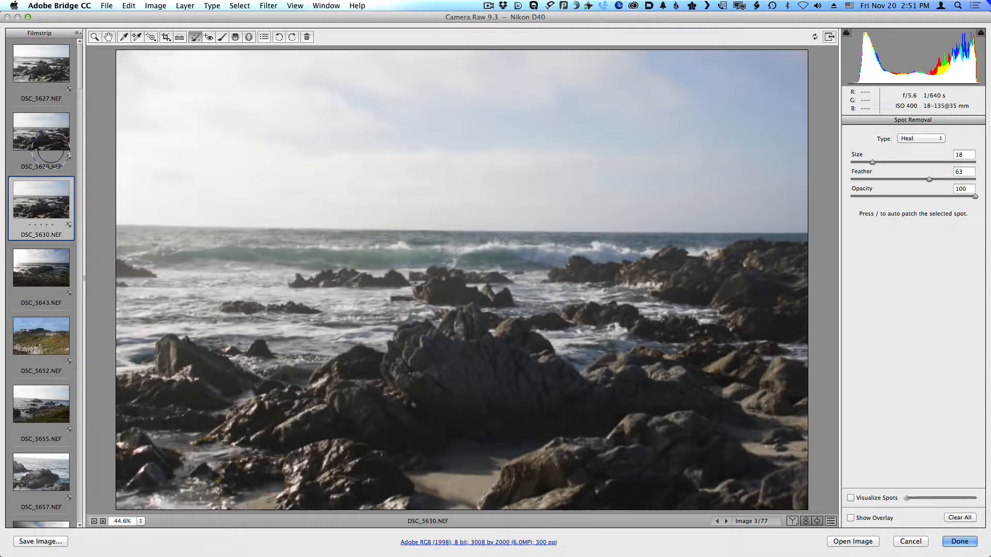
{"action": "key", "text": "Down"}
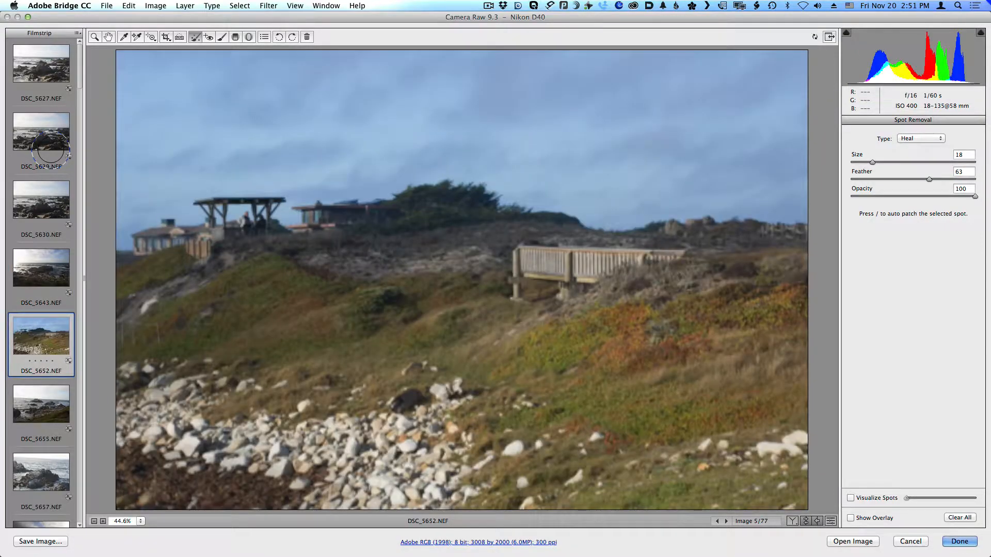
{"action": "key", "text": "Down"}
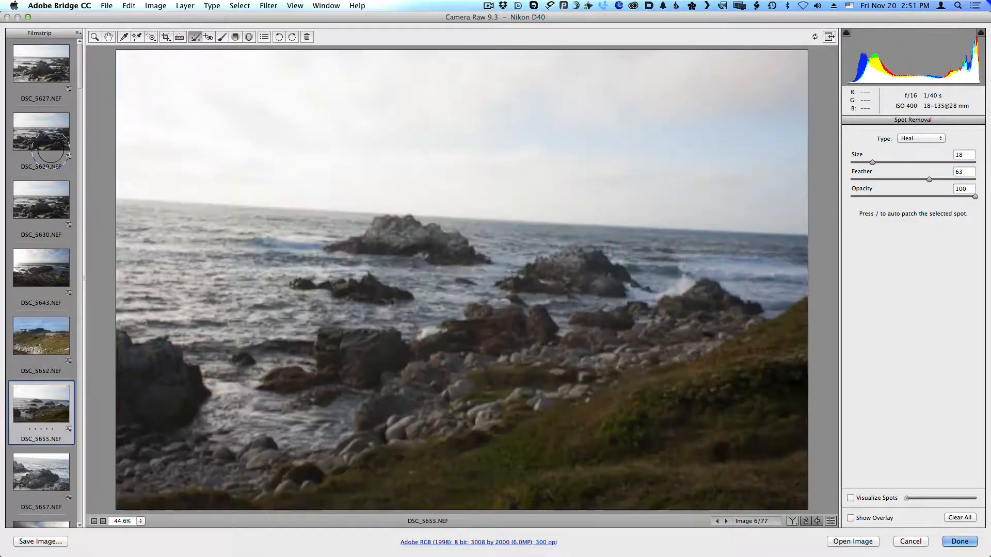
{"action": "key", "text": "Down"}
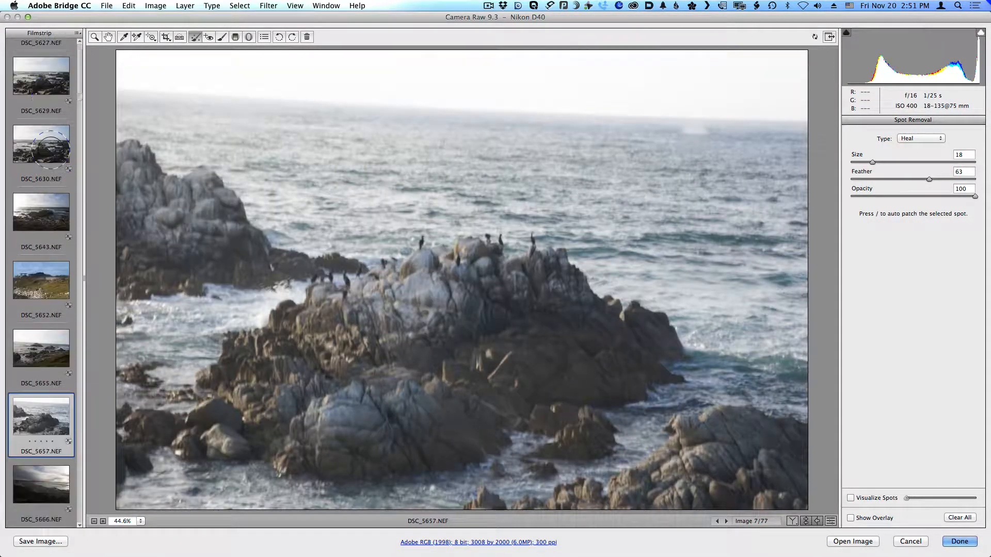
{"action": "key", "text": "Down"}
{"action": "key", "text": "Up"}
- Show the overlay on DSC_5657.NEF, move the heal source onto the water on the spot's other side, and hide the overlay
{"action": "left_click", "coordinate": [851, 518]}
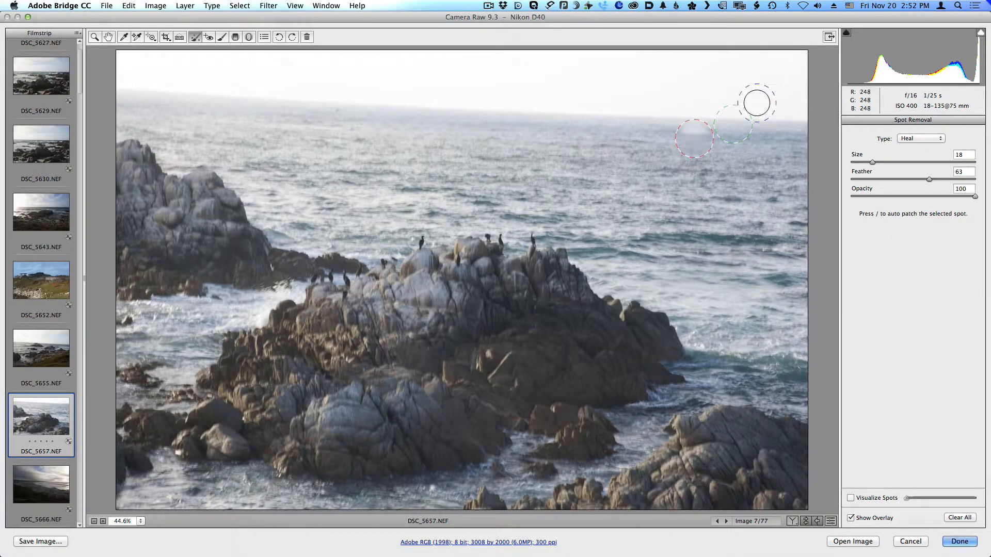
{"action": "mouse_move", "coordinate": [735, 128]}
{"action": "left_mouse_down"}
{"action": "mouse_move", "coordinate": [745, 148]}
{"action": "mouse_move", "coordinate": [656, 148]}
{"action": "left_mouse_up"}
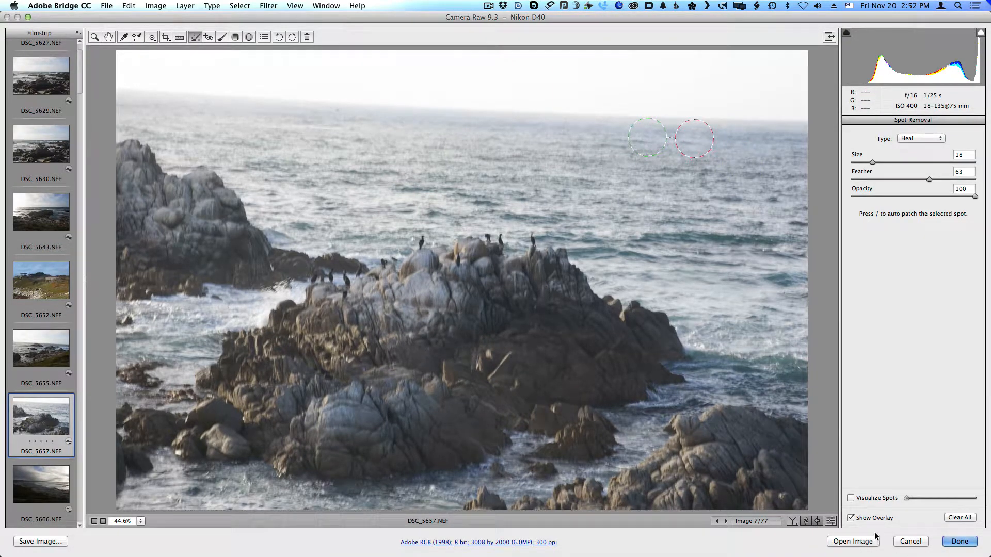
{"action": "left_click", "coordinate": [851, 519]}
- Review the spot area in the photos from DSC_5655.NEF through DSC_5673.NEF
{"action": "left_click", "coordinate": [51, 349]}
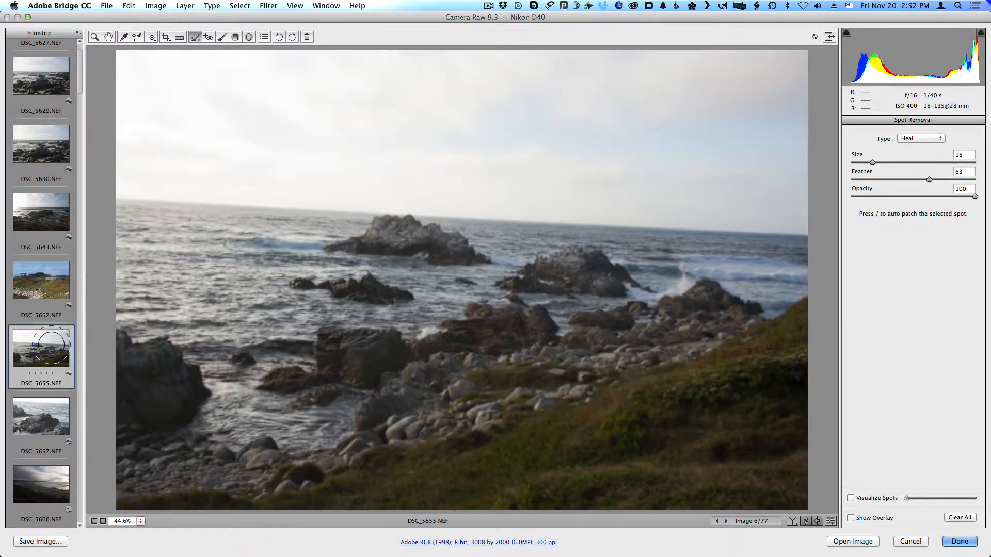
{"action": "left_click", "coordinate": [46, 418]}
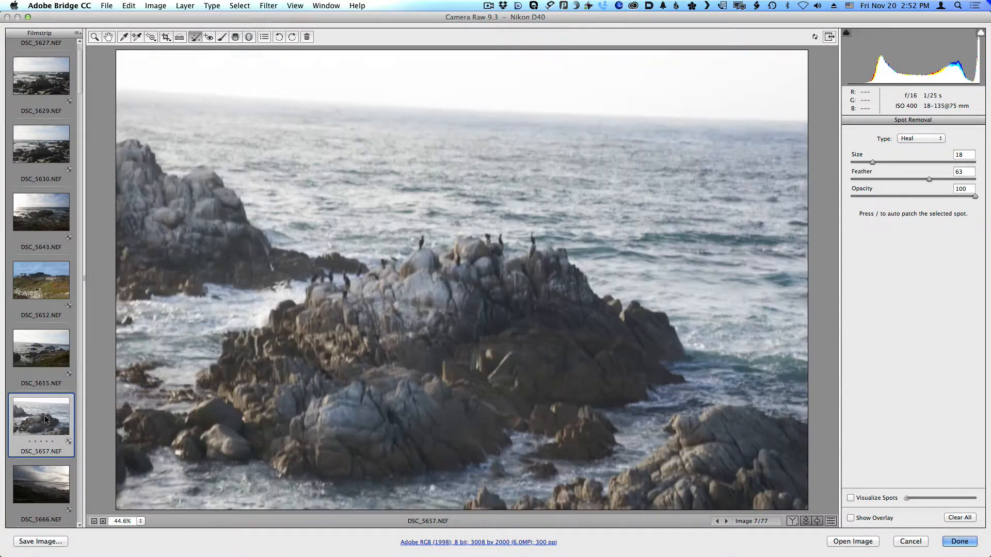
{"action": "left_click", "coordinate": [52, 486]}
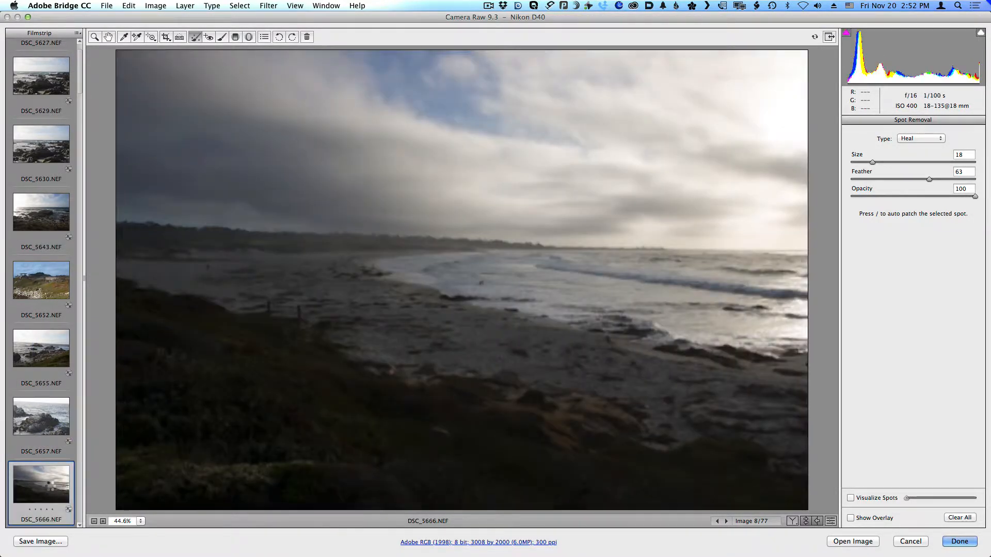
{"action": "scroll", "coordinate": [52, 485], "scroll_direction": "down", "scroll_amount": 3}
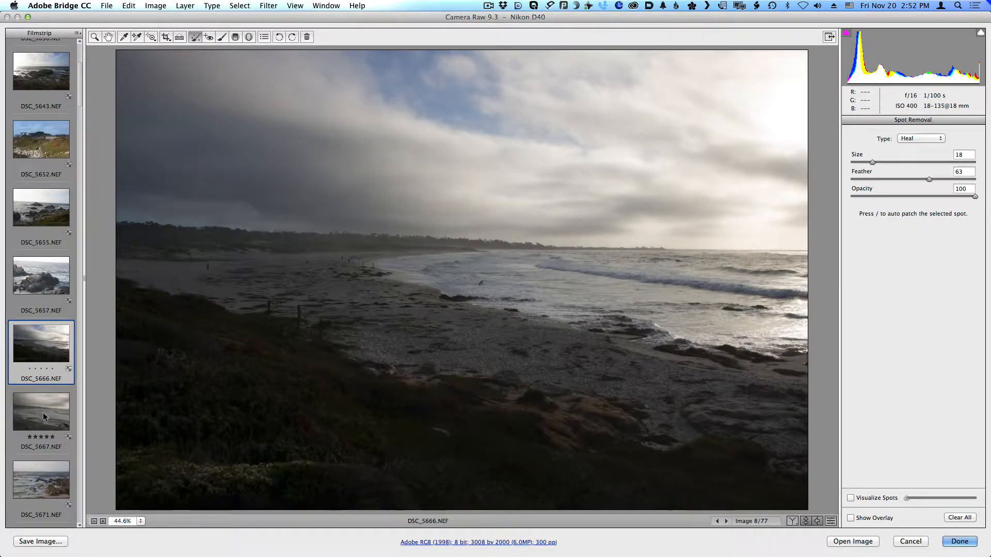
{"action": "left_click", "coordinate": [44, 417]}
{"action": "left_click", "coordinate": [54, 474]}
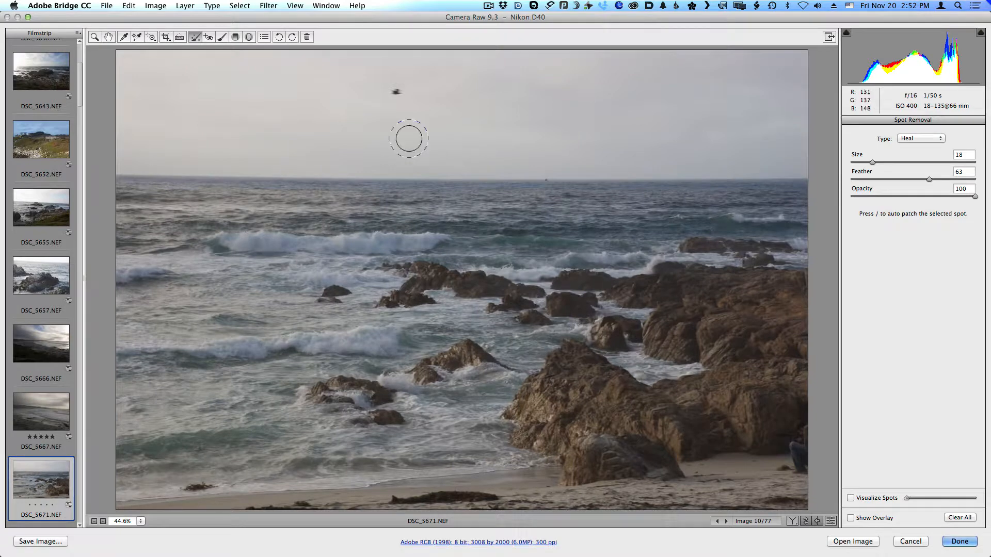
{"action": "scroll", "coordinate": [43, 457], "scroll_direction": "down", "scroll_amount": 2}
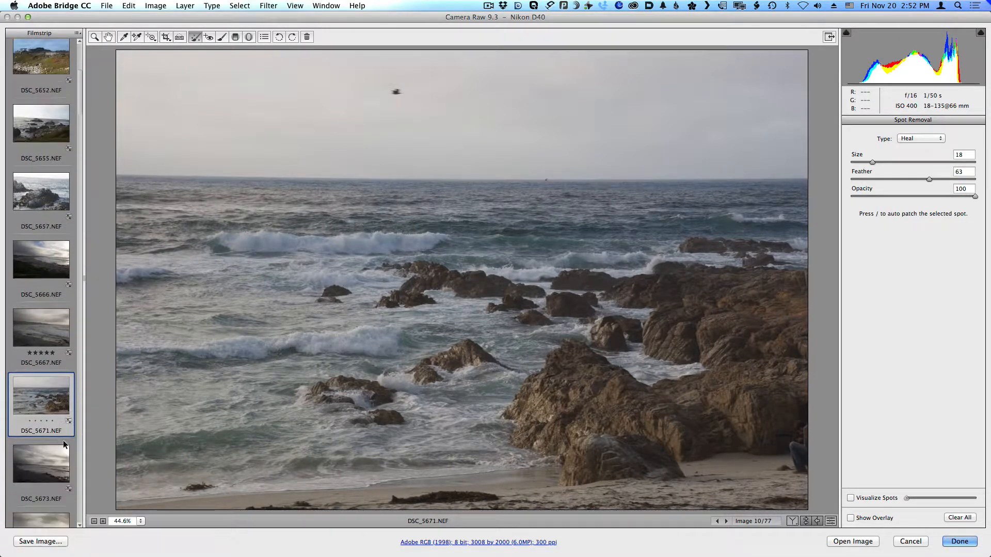
{"action": "left_click", "coordinate": [43, 456]}
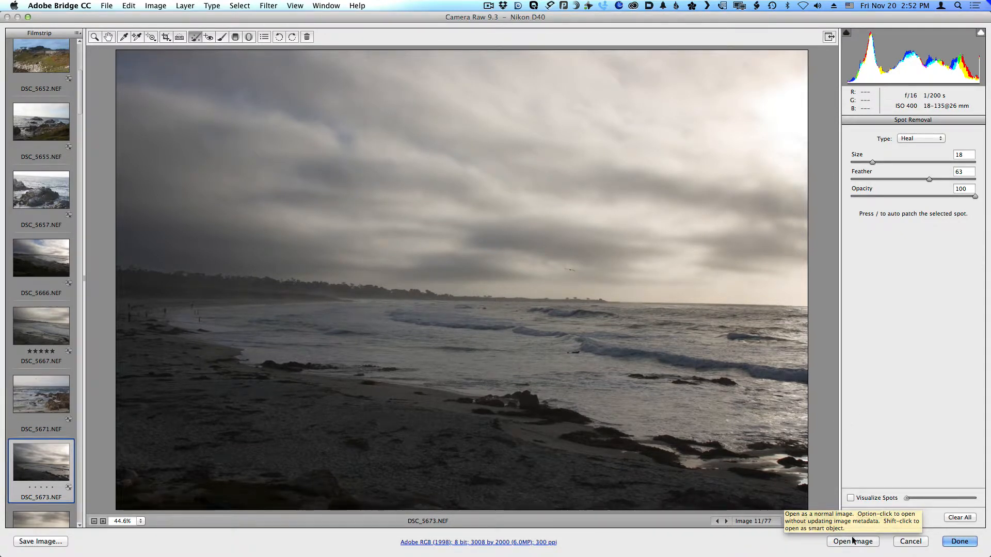
- Accept the spot corrections for all photos and return to the Bridge folder
{"action": "left_click", "coordinate": [955, 543]}
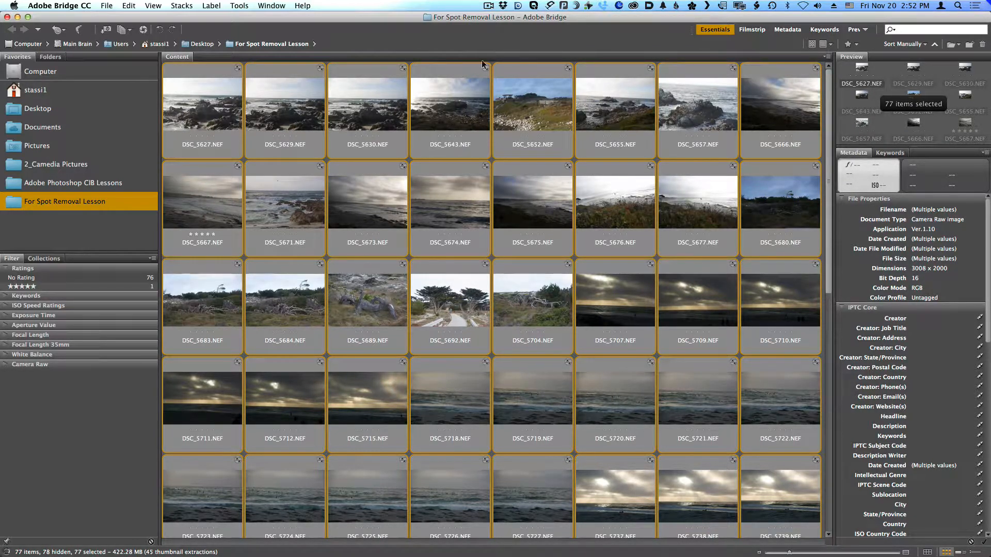
{"action": "left_click", "coordinate": [645, 44]}
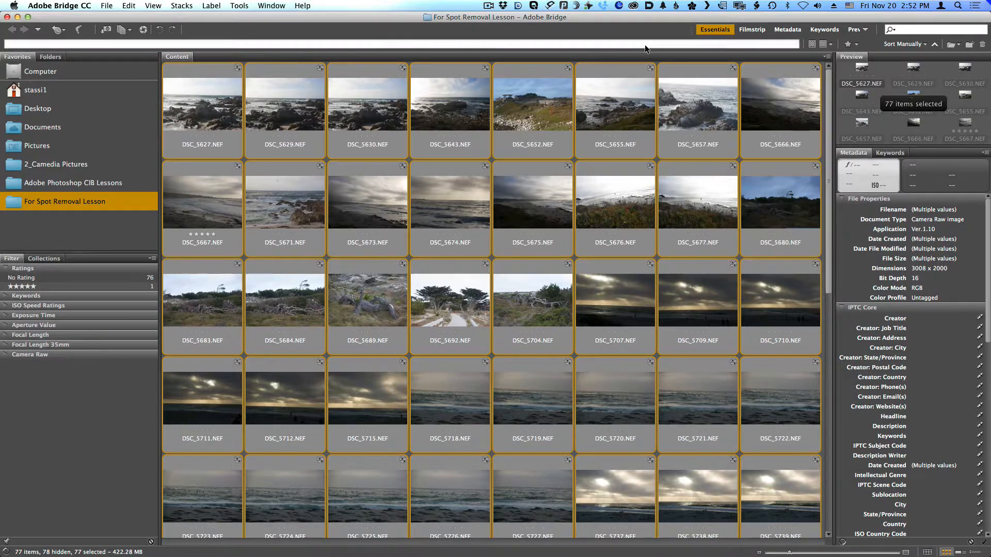
- Open the Develop Settings options for DSC_5655.NEF and locate Clear Settings
{"action": "left_click", "coordinate": [620, 111]}
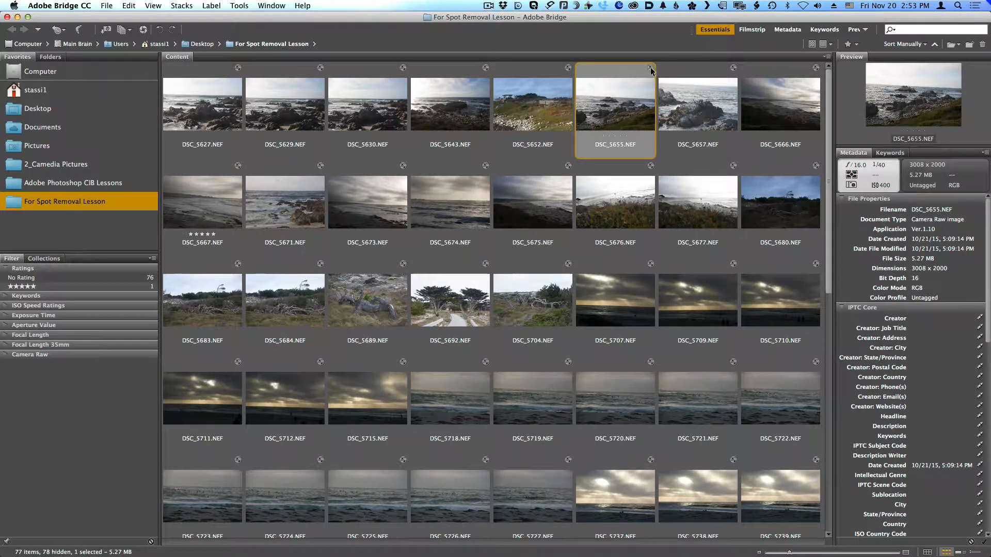
{"action": "right_click", "coordinate": [651, 71]}
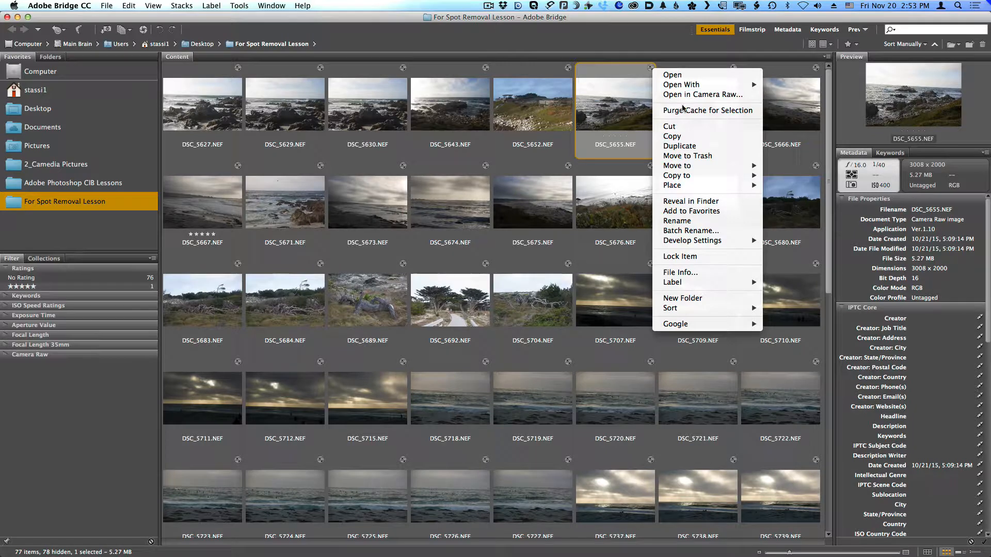
{"action": "mouse_move", "coordinate": [710, 243]}
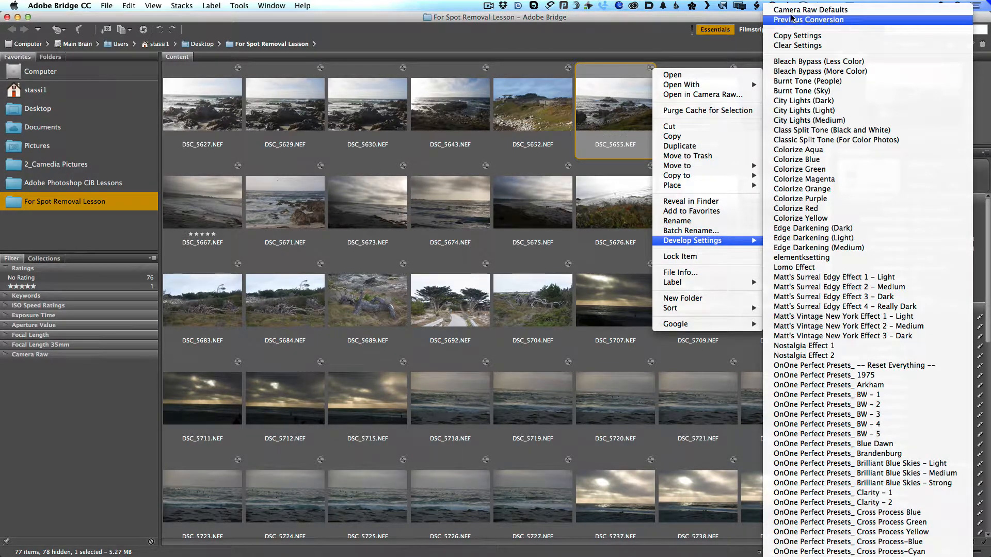
{"action": "left_click", "coordinate": [793, 47]}
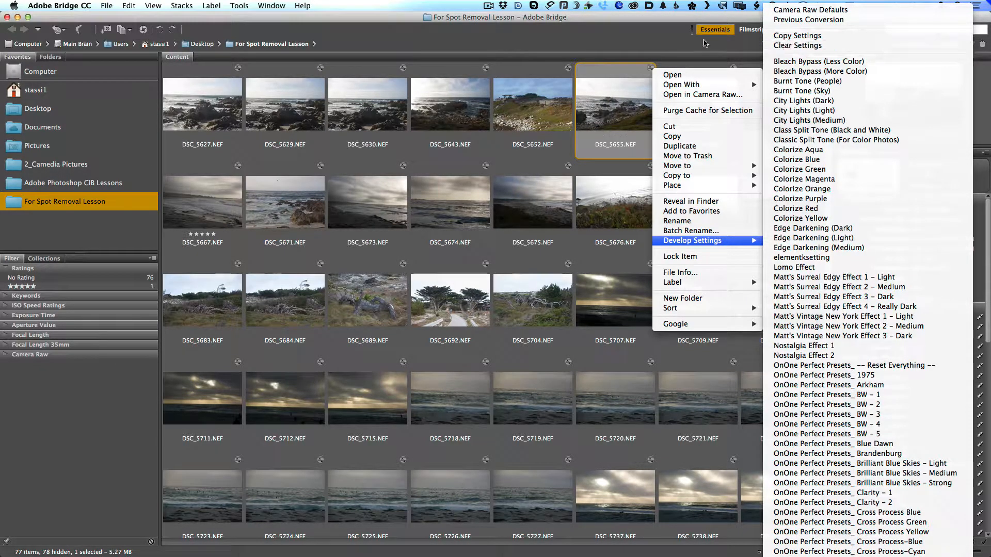